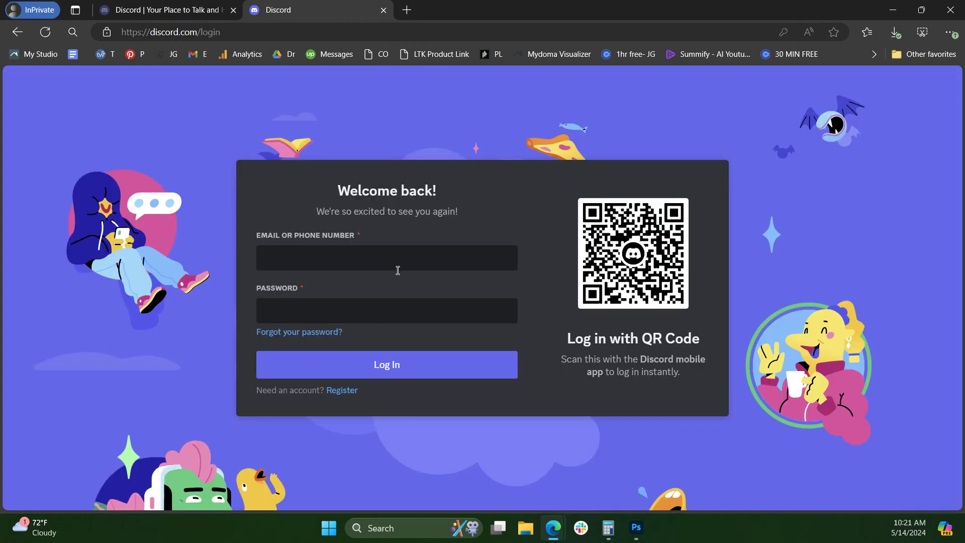
# Try logging in to Discord with the account e-mail and password.
pyautogui.click(389, 265)
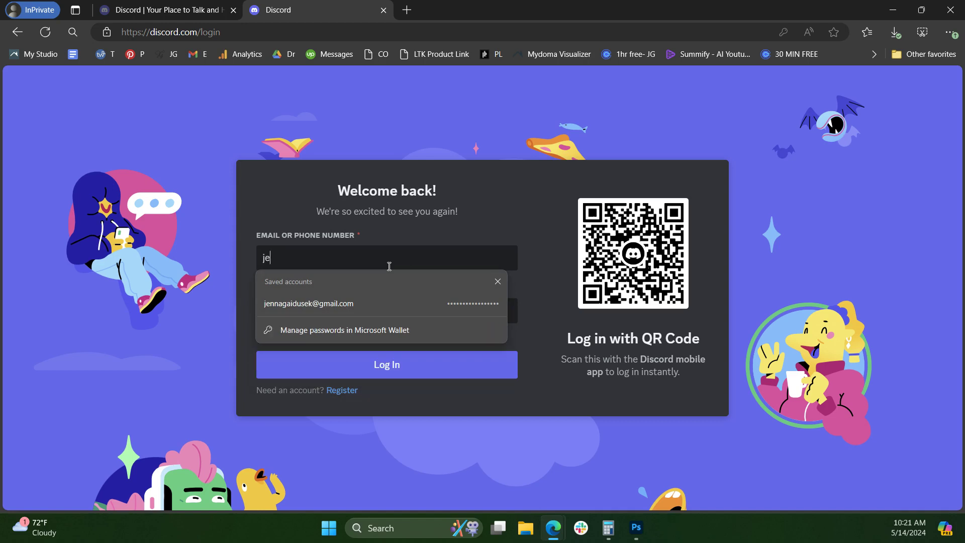
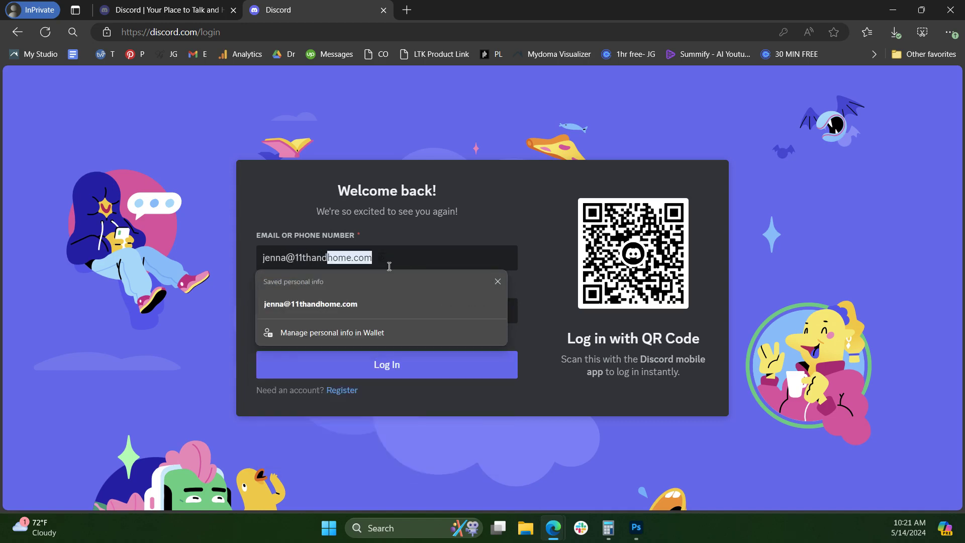
pyautogui.press('Tab')
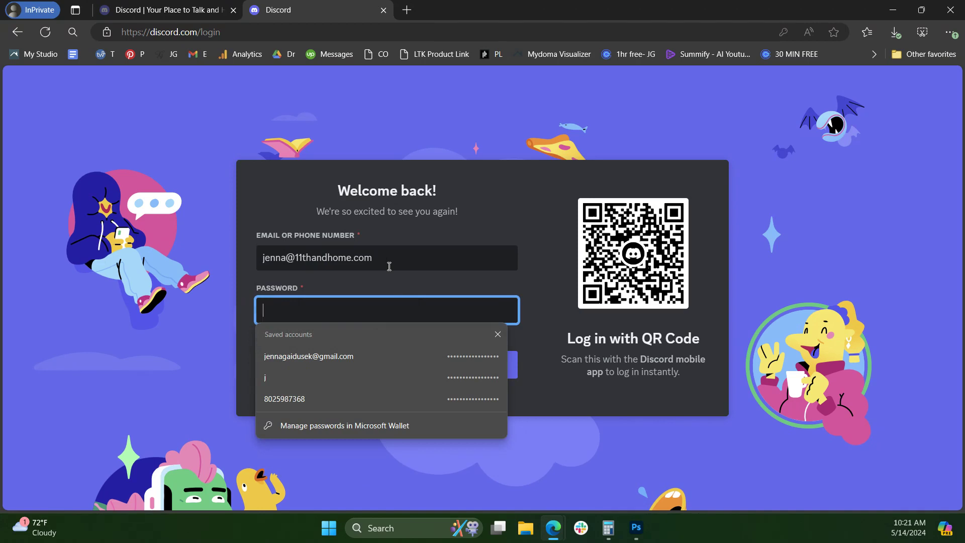
pyautogui.write('**********')
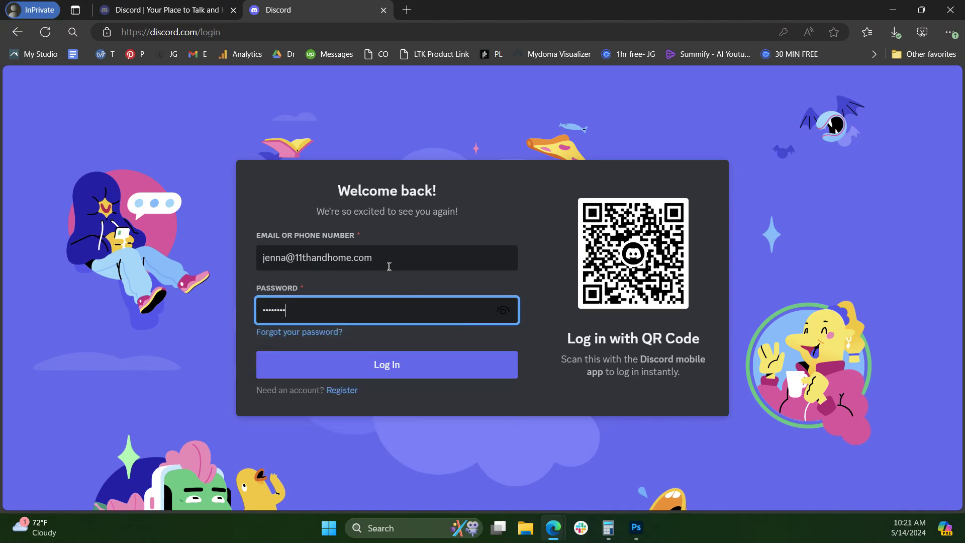
pyautogui.write('*****')
# Switch to registration and fill in a display name, an available username and a password.
pyautogui.click(346, 391)
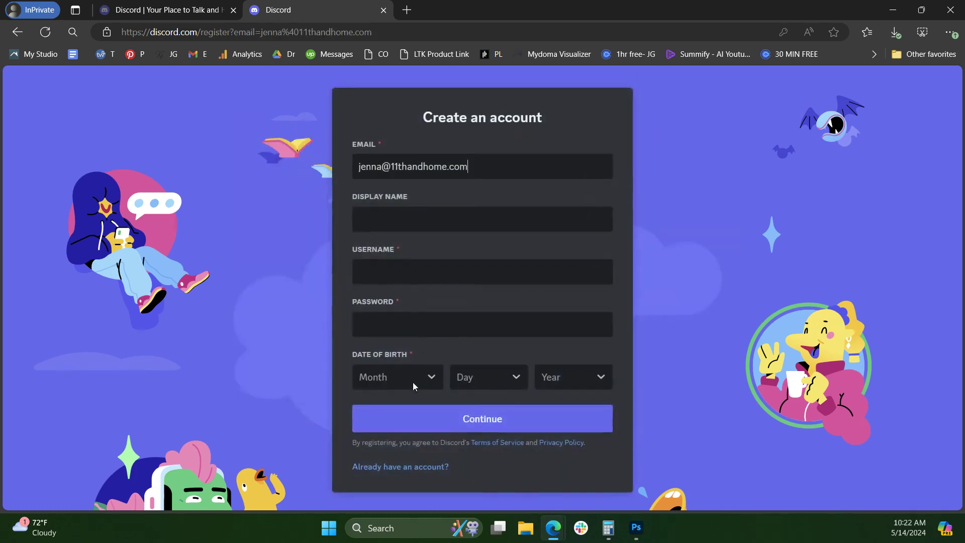
pyautogui.click(482, 217)
pyautogui.write('Jenna')
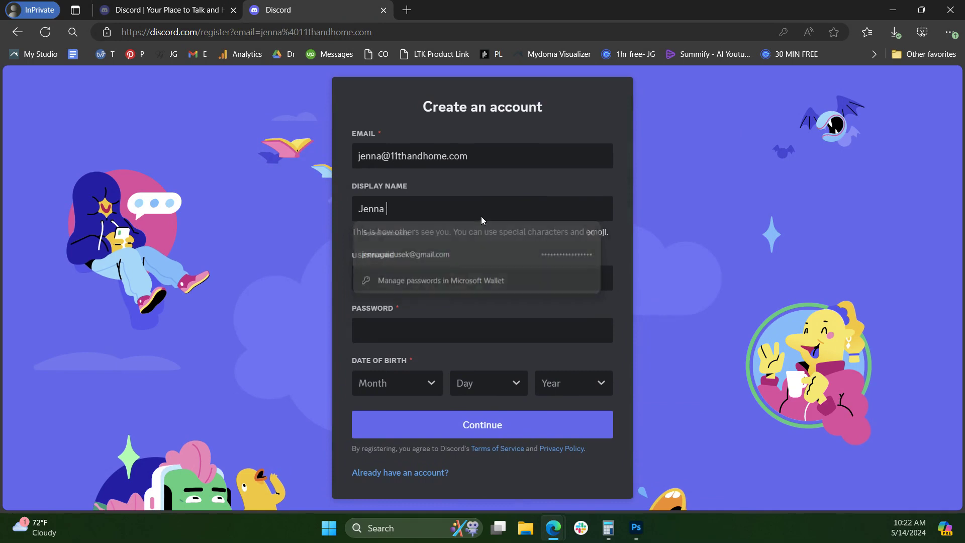
pyautogui.press('BackSpace')
pyautogui.write('G123')
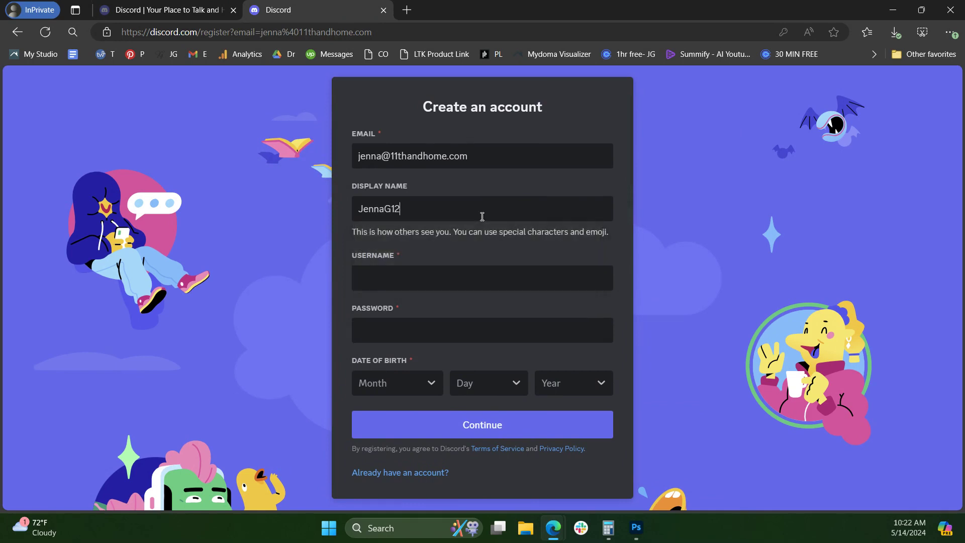
pyautogui.press('Tab')
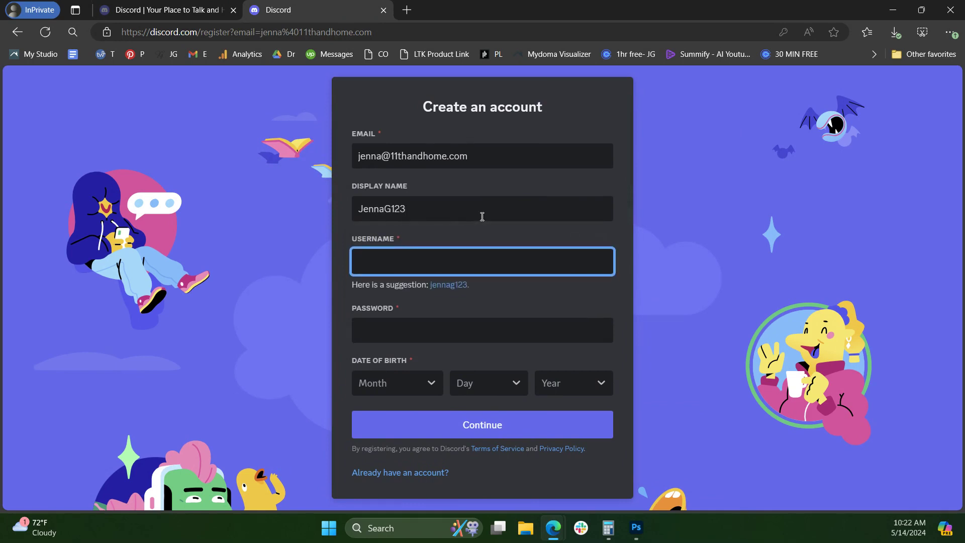
pyautogui.write('jennag12')
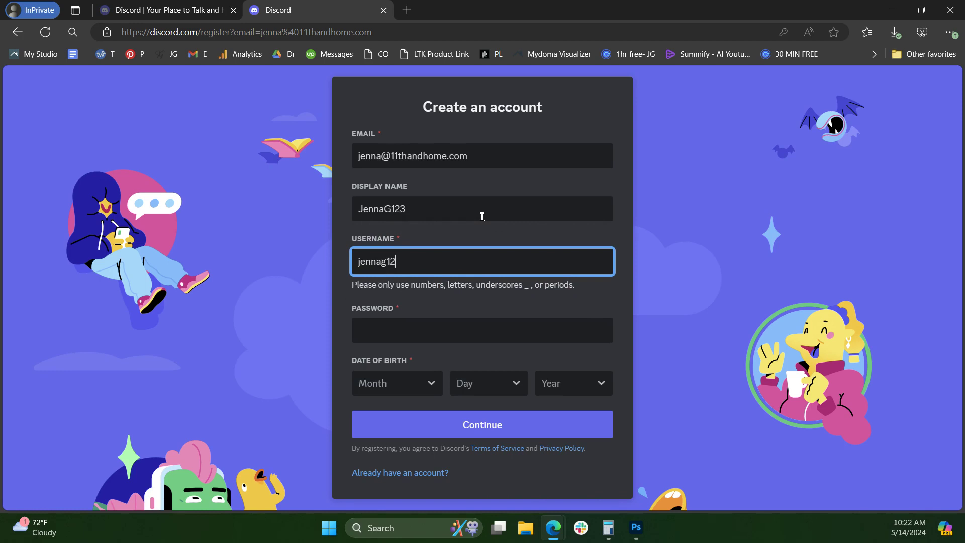
pyautogui.write('32')
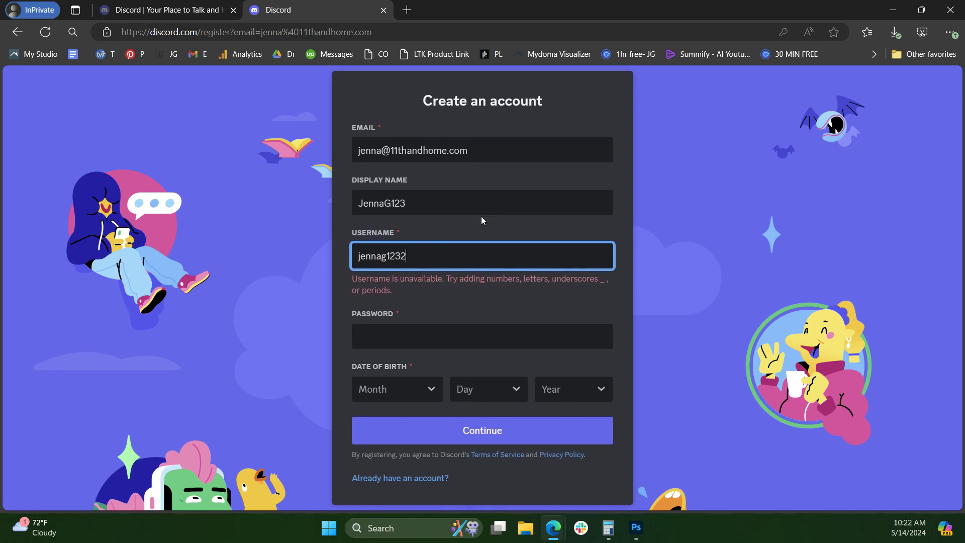
pyautogui.write('3')
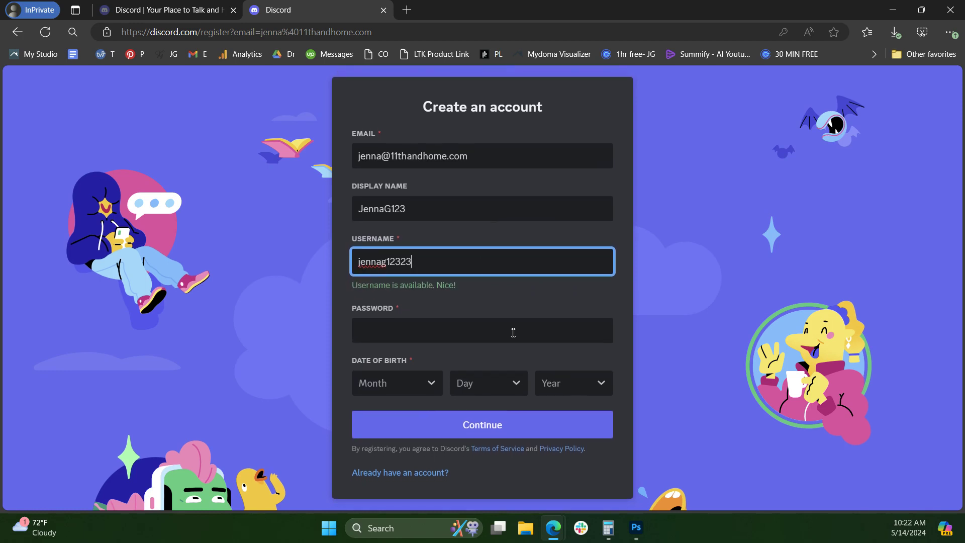
pyautogui.click(513, 332)
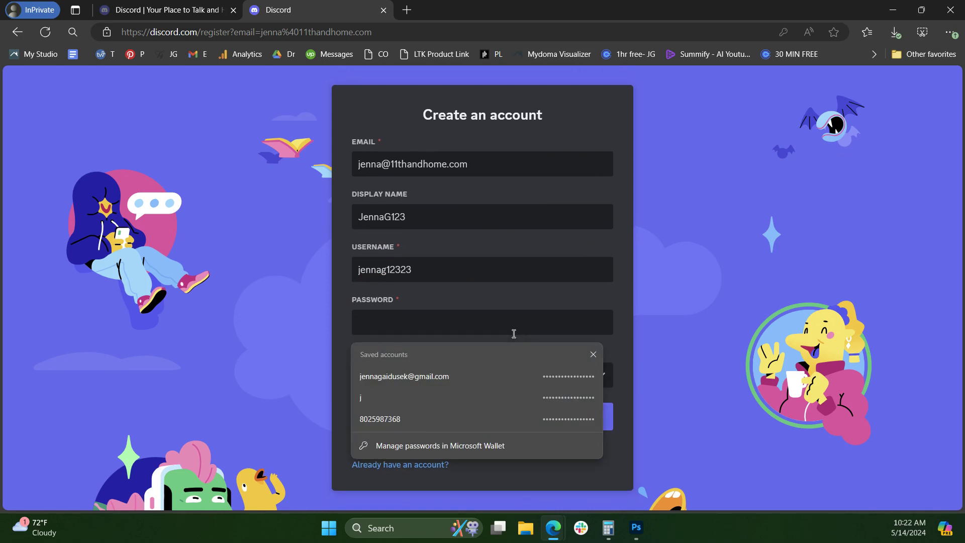
pyautogui.write('•••••••••••')
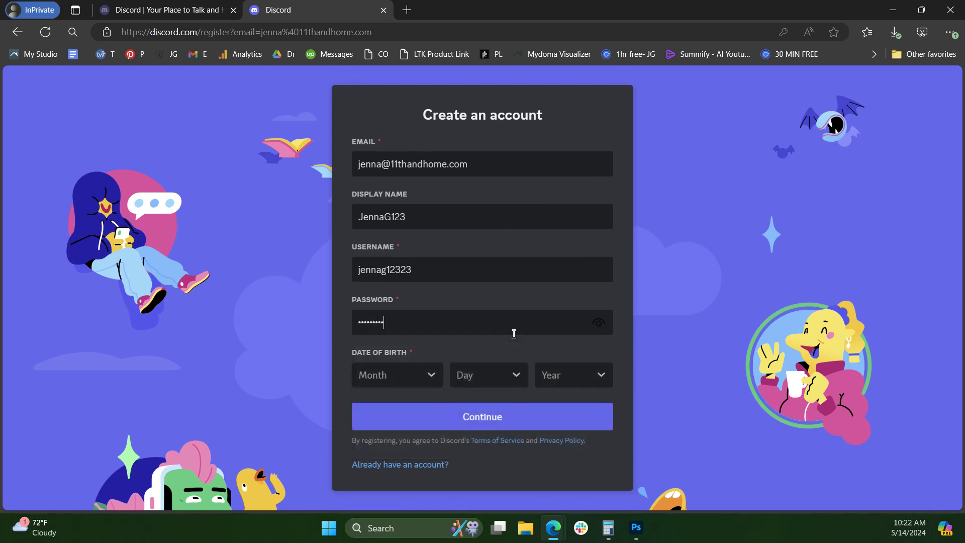
pyautogui.write('•••••')
# Pick the birth month and day from the date-of-birth dropdowns.
pyautogui.click(399, 381)
pyautogui.scroll(-1, 396, 333)
pyautogui.scroll(-2, 395, 333)
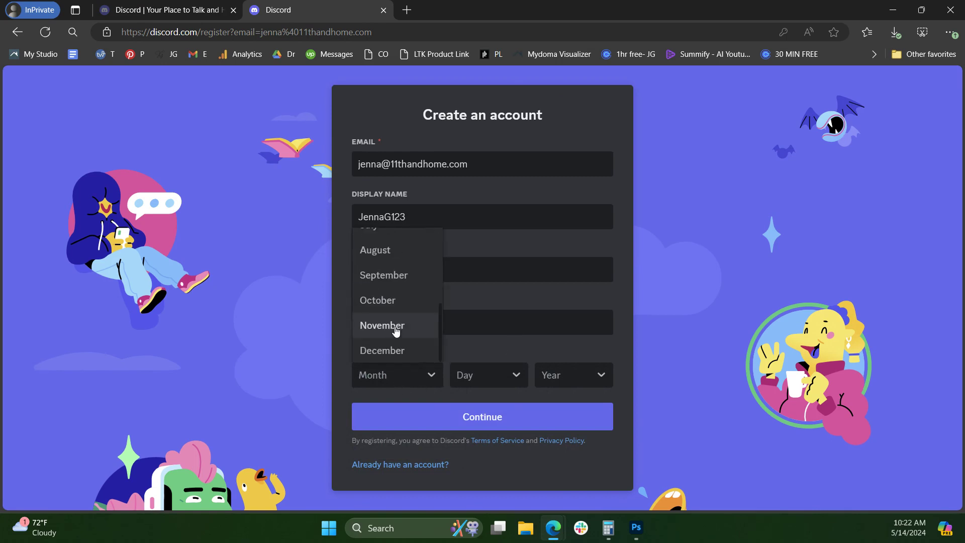
pyautogui.click(381, 251)
pyautogui.click(474, 375)
pyautogui.scroll(-5, 491, 323)
pyautogui.click(487, 299)
pyautogui.click(564, 375)
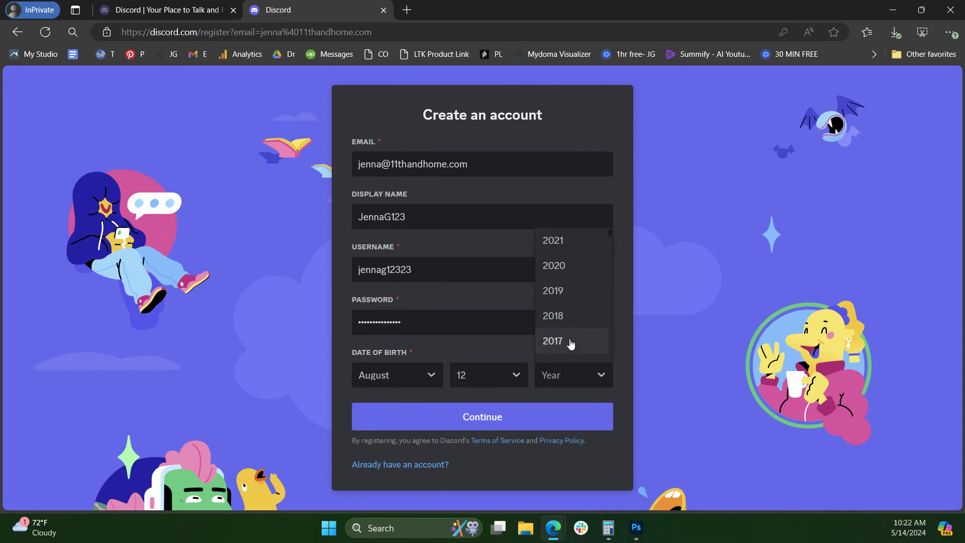
# Enter the birth year and submit the form, then pass the raccoon hCaptcha and verify by email.
pyautogui.write('1988')
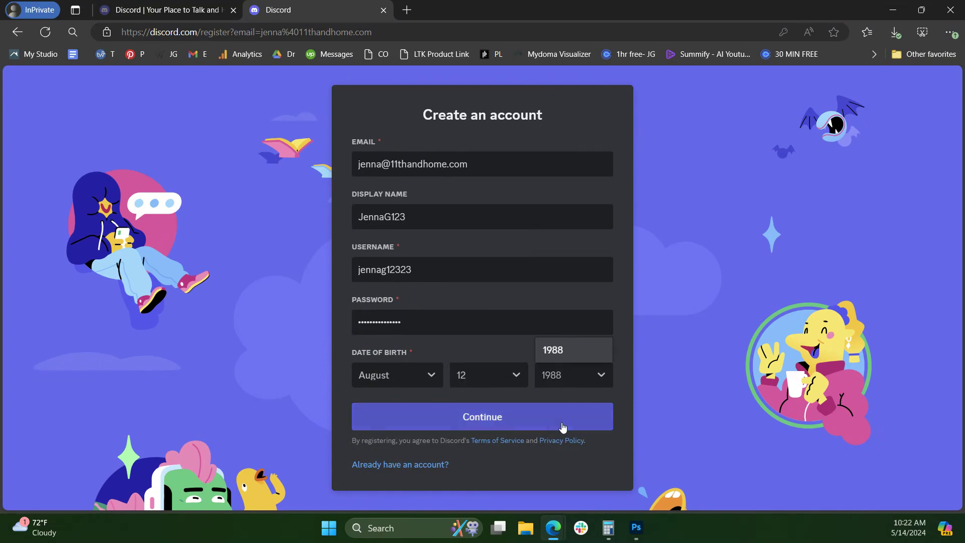
pyautogui.click(560, 426)
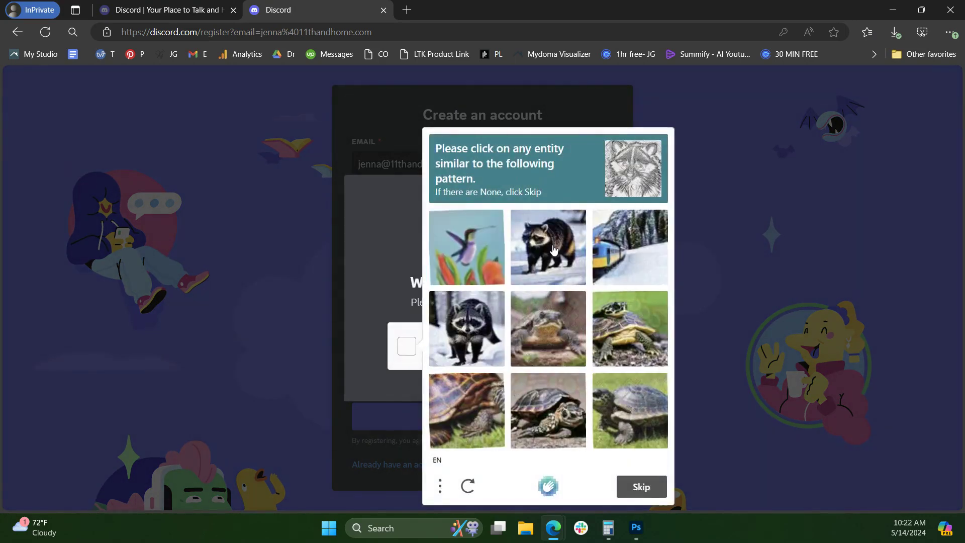
pyautogui.click(554, 250)
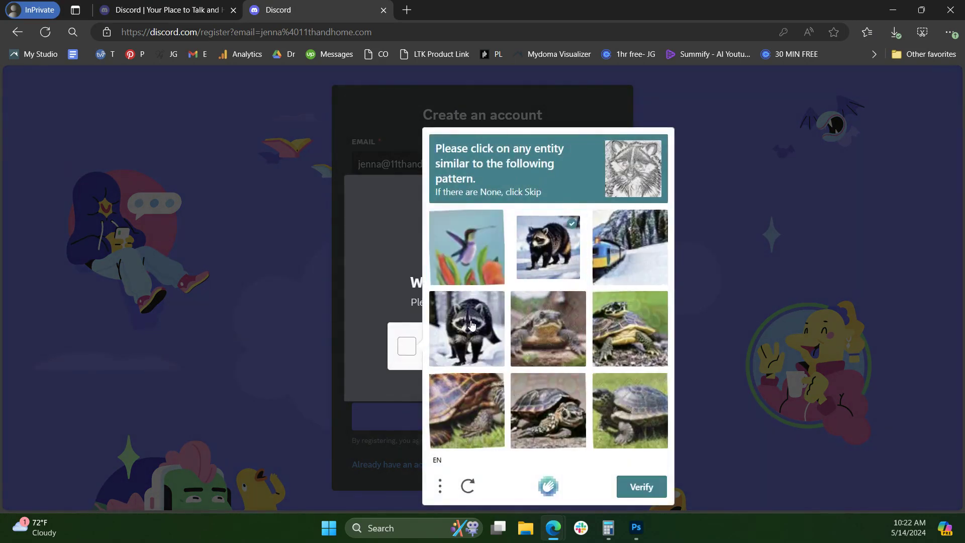
pyautogui.click(467, 328)
pyautogui.click(648, 488)
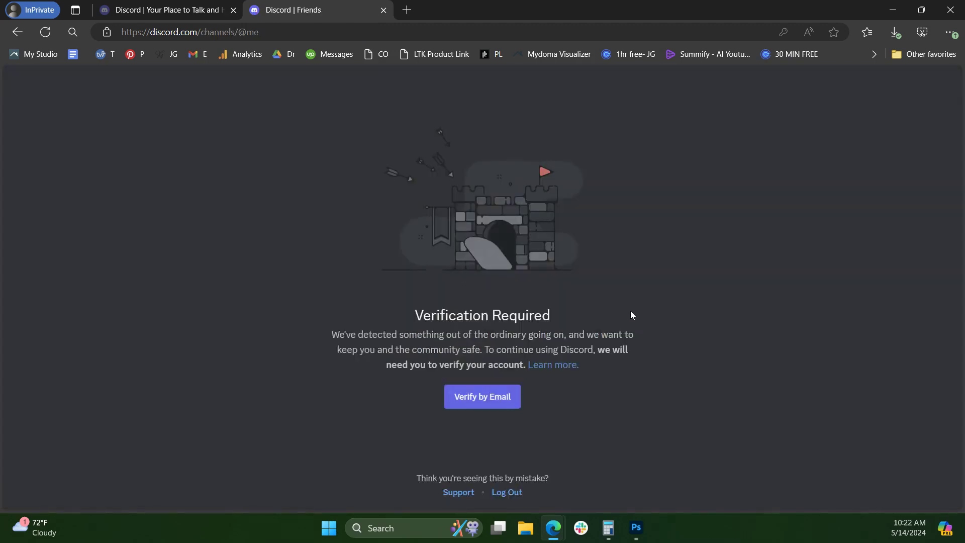
pyautogui.click(500, 397)
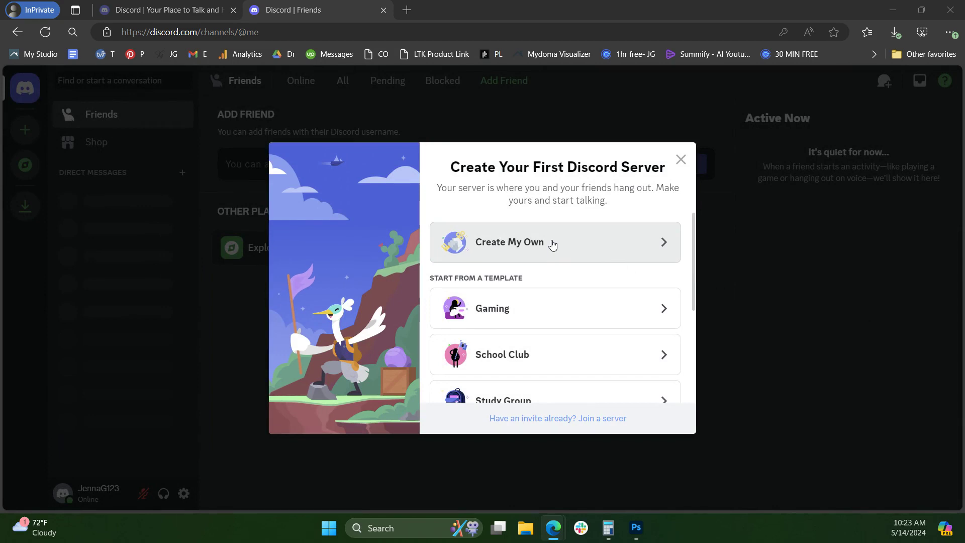
# Create a 'for me and my friends' server with the default name and topic AI.
pyautogui.click(553, 245)
pyautogui.click(552, 244)
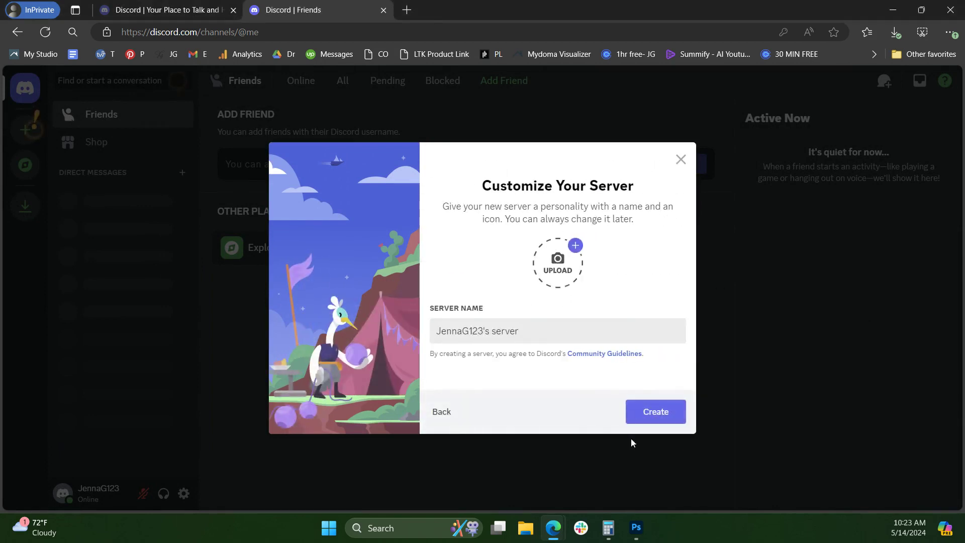
pyautogui.click(657, 413)
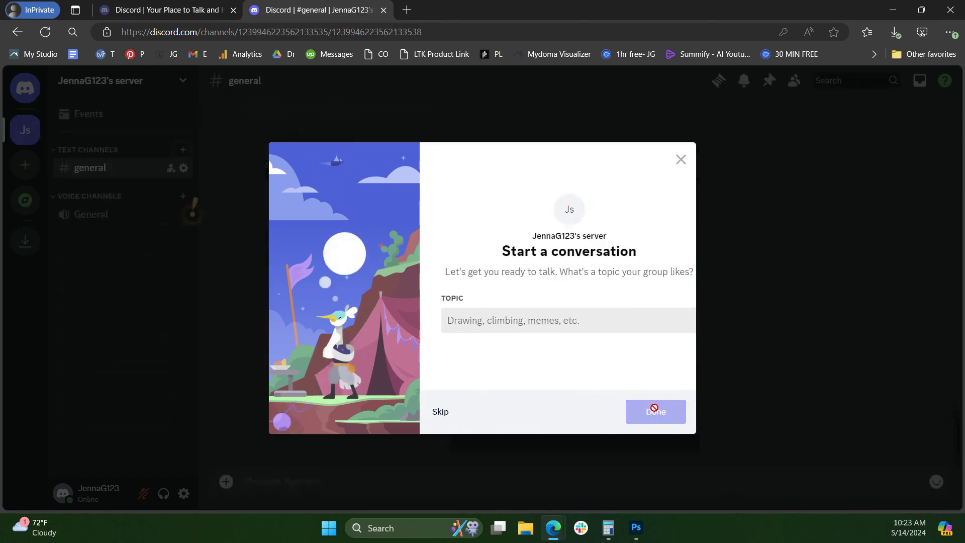
pyautogui.write('AI design')
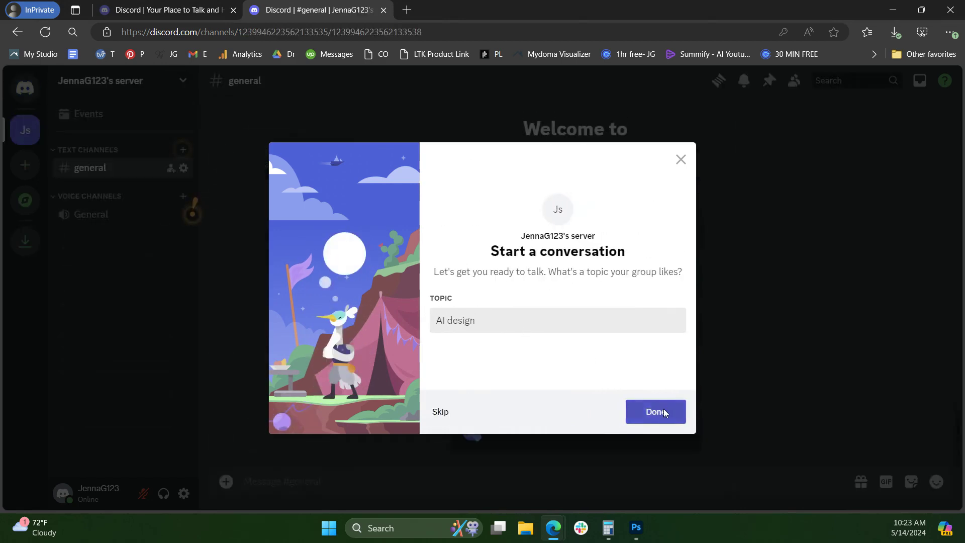
pyautogui.click(664, 408)
pyautogui.click(504, 315)
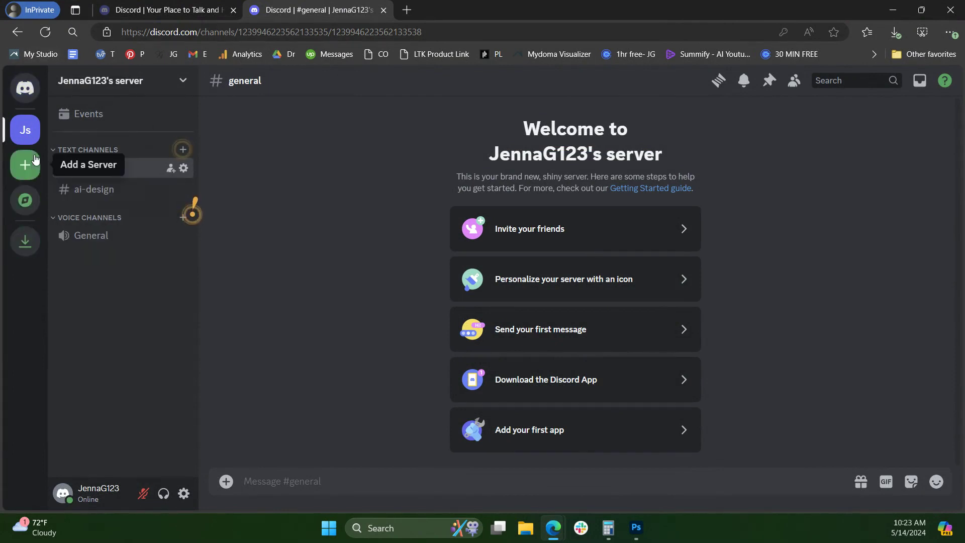
# Load midjourney.com in a new tab, sign in, and scroll through the Showcase feed.
pyautogui.click(408, 10)
pyautogui.write('midjourney.com')
pyautogui.press('Return')
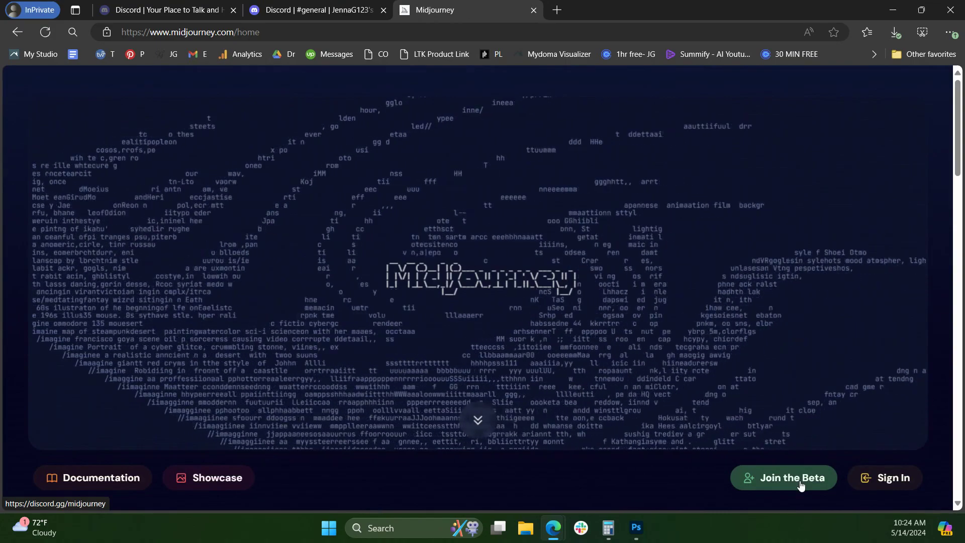
pyautogui.click(877, 481)
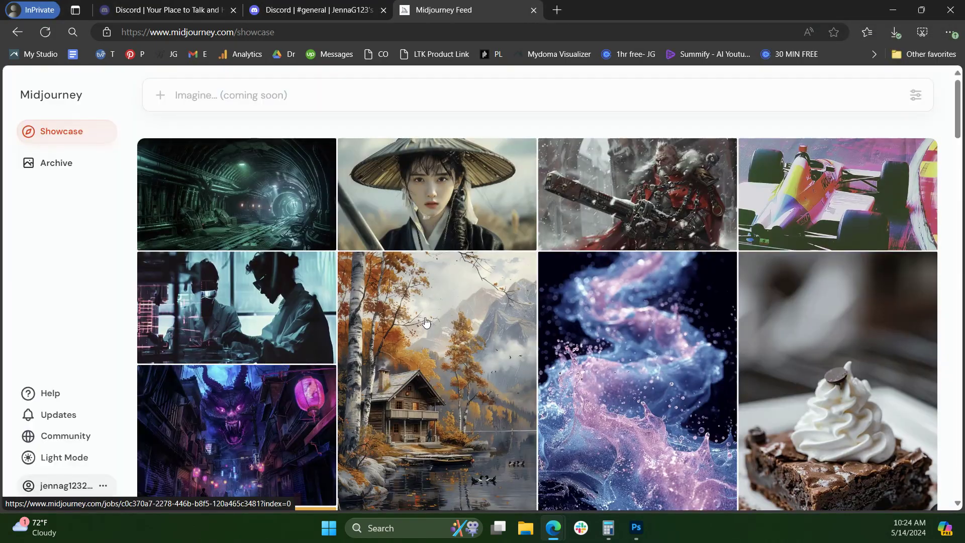
pyautogui.scroll(-5, 420, 329)
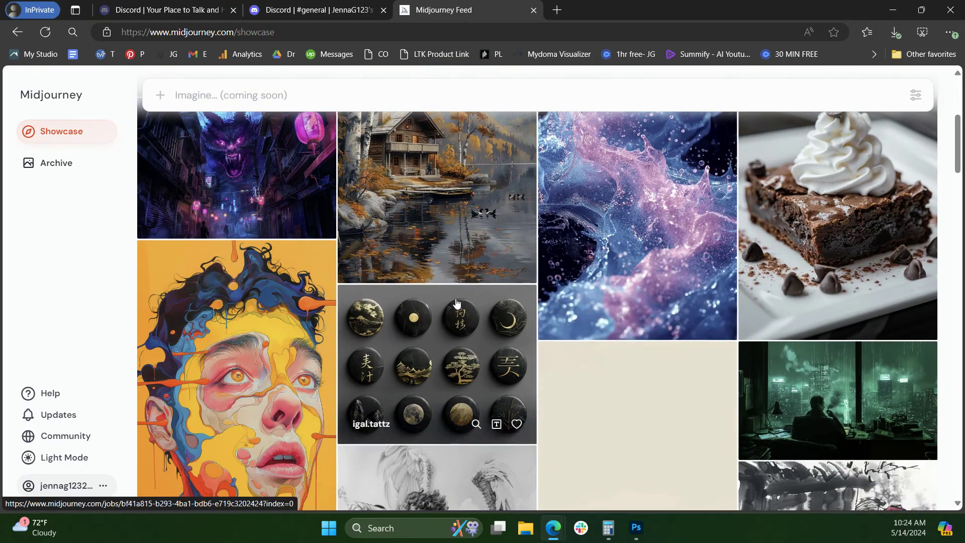
pyautogui.scroll(5, 456, 302)
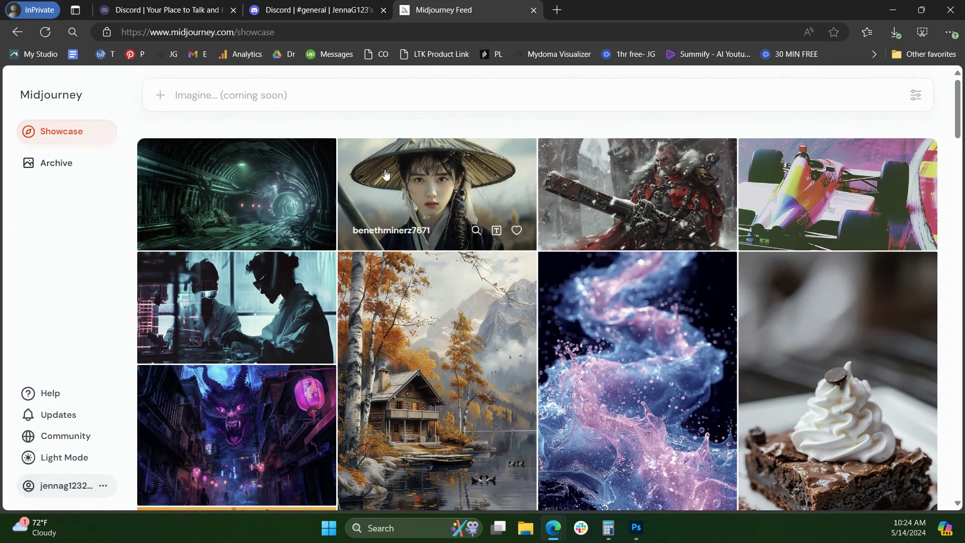
pyautogui.moveTo(348, 95)
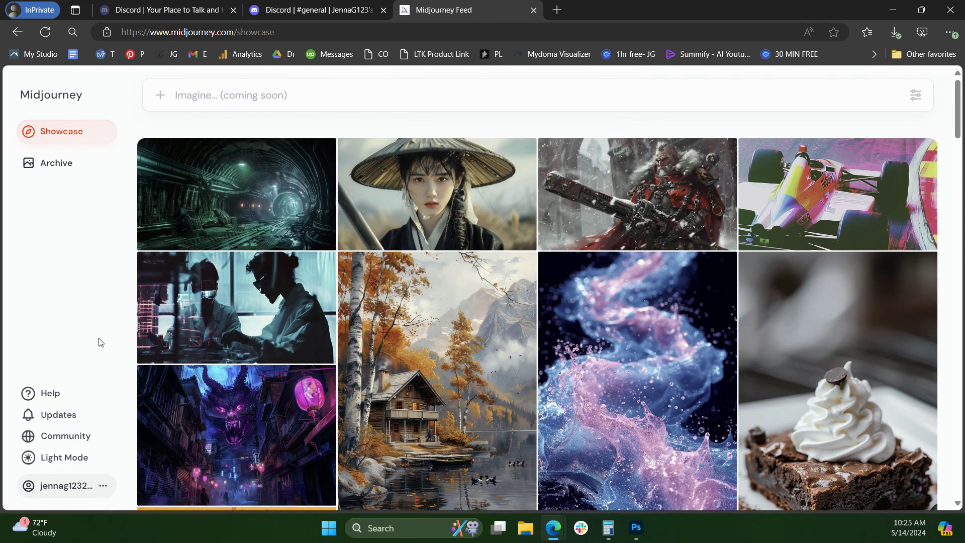
# Show Monthly Billing under Manage Subscription and review the $10–$120 plan cards and FAQ.
pyautogui.click(84, 491)
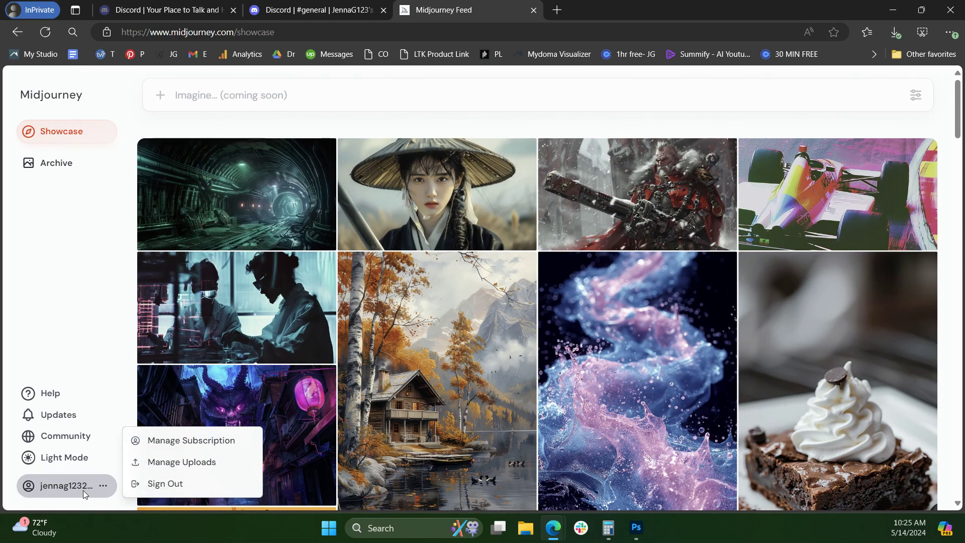
pyautogui.click(183, 440)
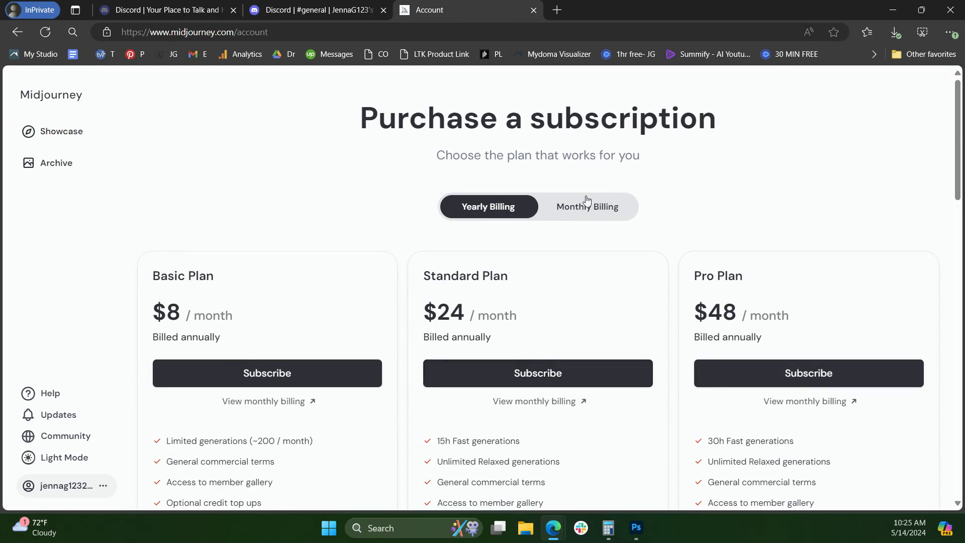
pyautogui.click(591, 210)
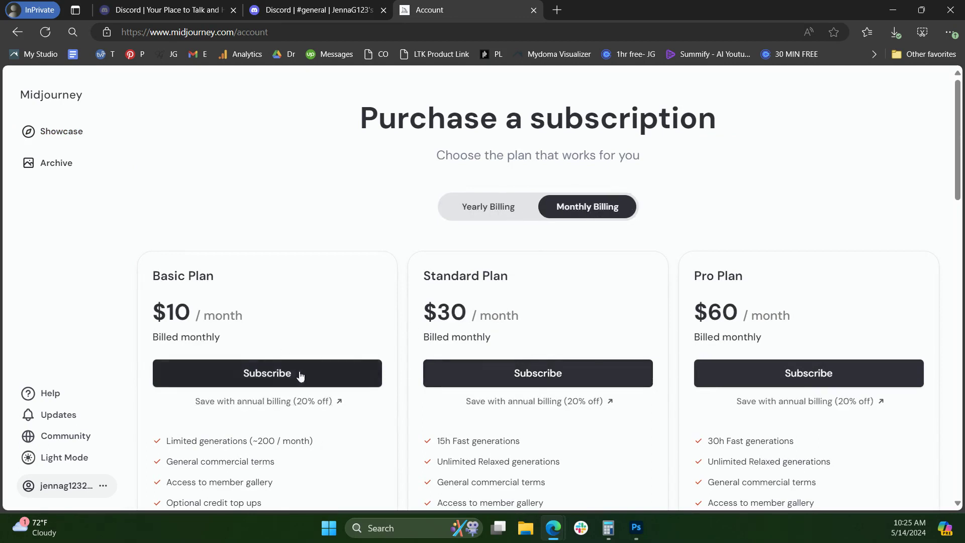
pyautogui.scroll(-1, 297, 352)
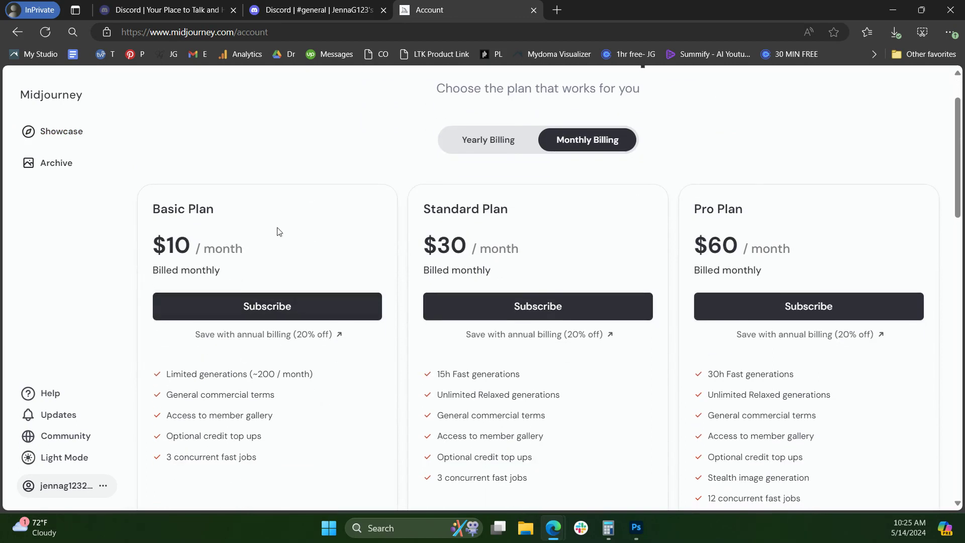
pyautogui.scroll(-1, 211, 332)
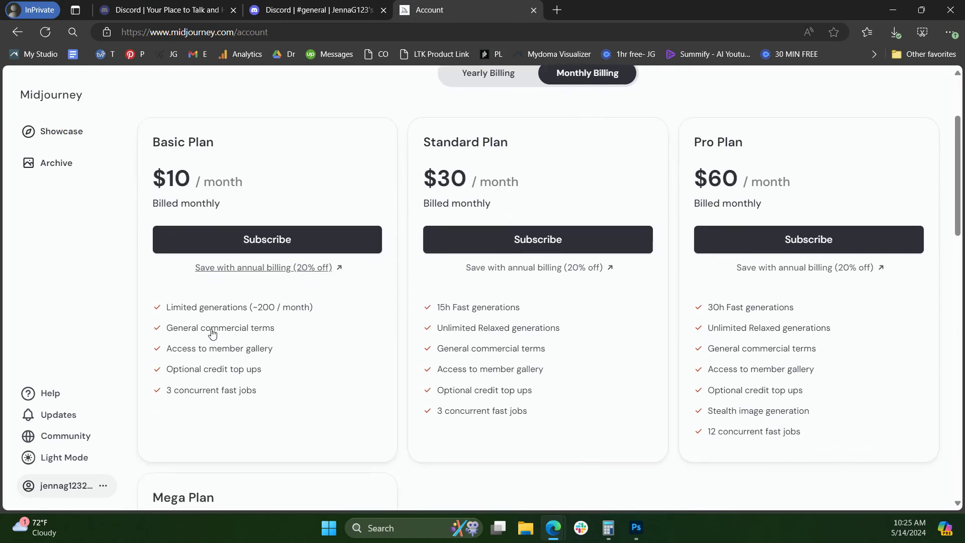
pyautogui.scroll(-1, 238, 336)
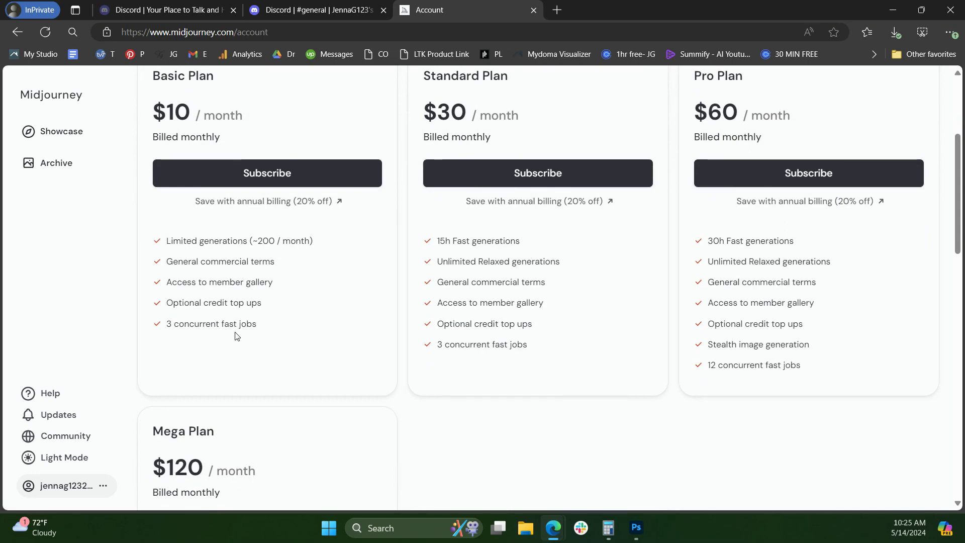
pyautogui.scroll(-4, 236, 336)
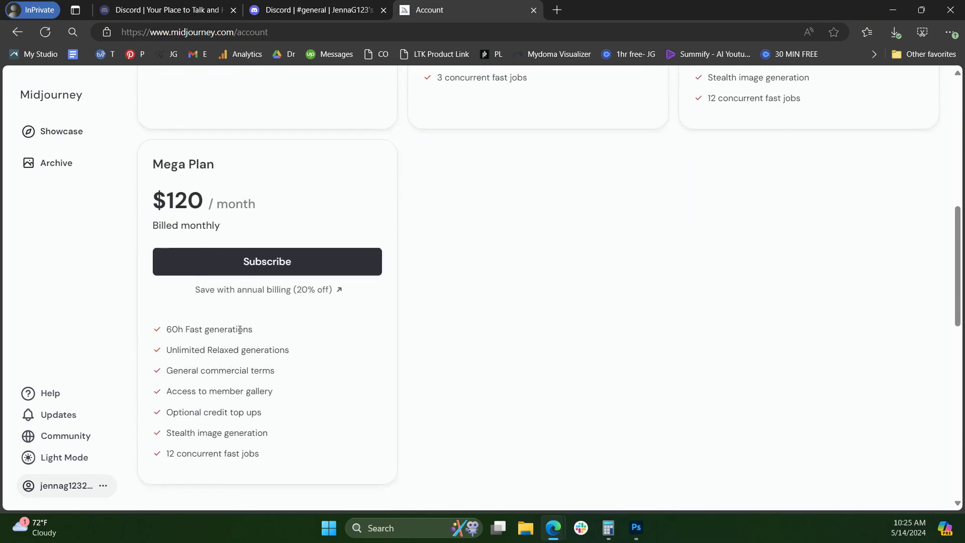
pyautogui.scroll(4, 239, 329)
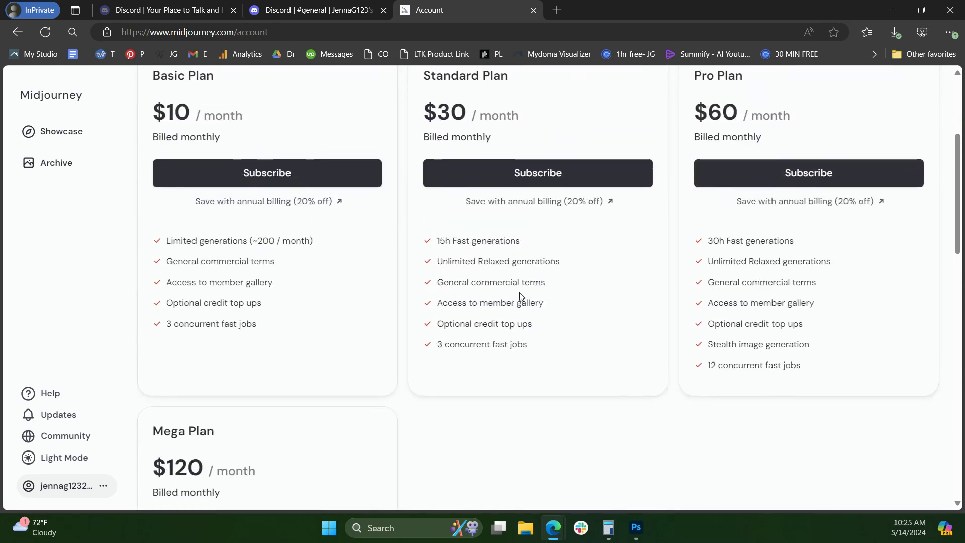
pyautogui.scroll(1, 521, 296)
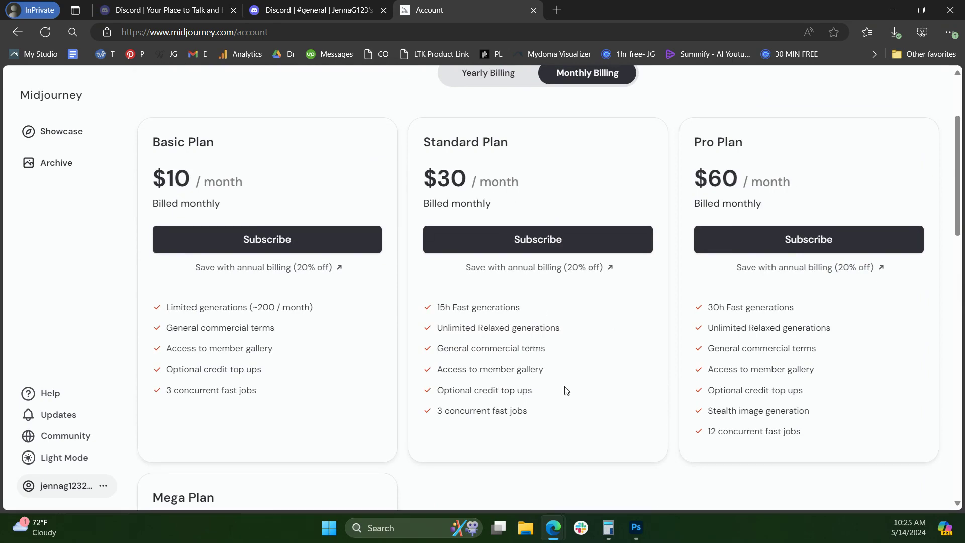
pyautogui.scroll(-1, 536, 338)
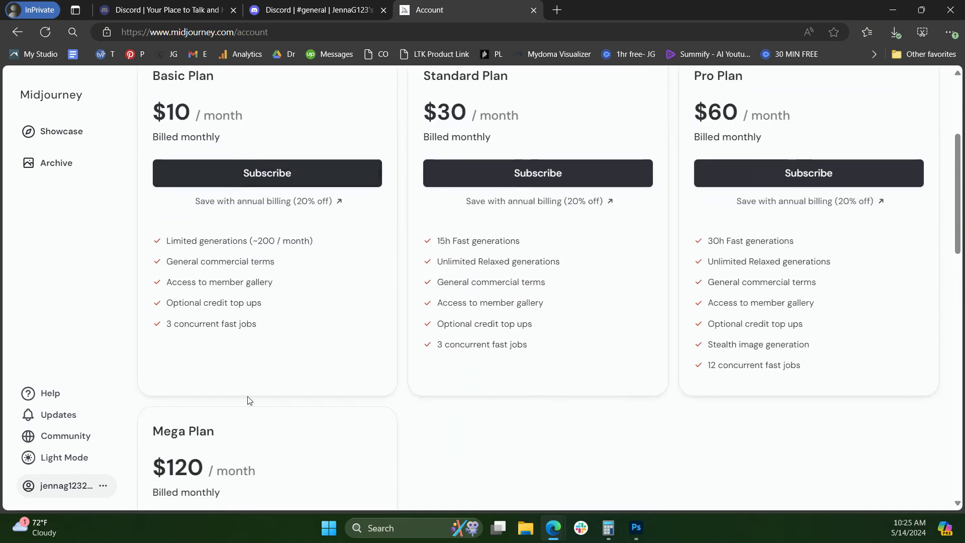
pyautogui.scroll(-10, 269, 408)
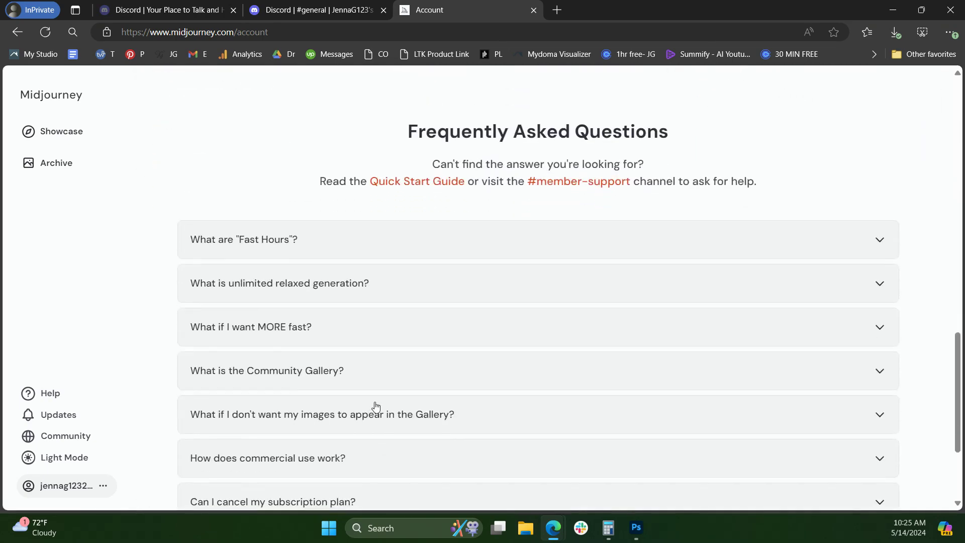
pyautogui.scroll(10, 375, 405)
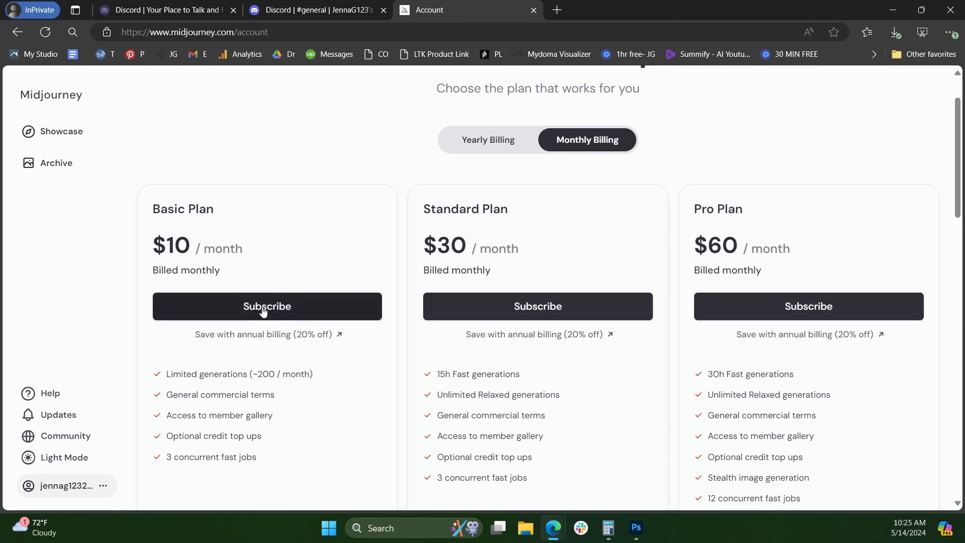
# Log out of the Discord account through the Switch Accounts window.
pyautogui.click(330, 12)
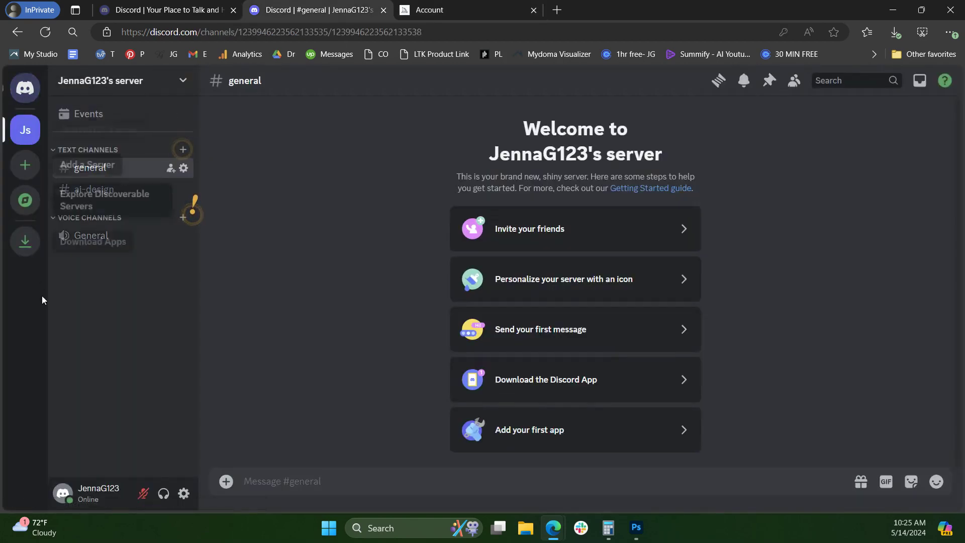
pyautogui.click(97, 493)
pyautogui.click(131, 446)
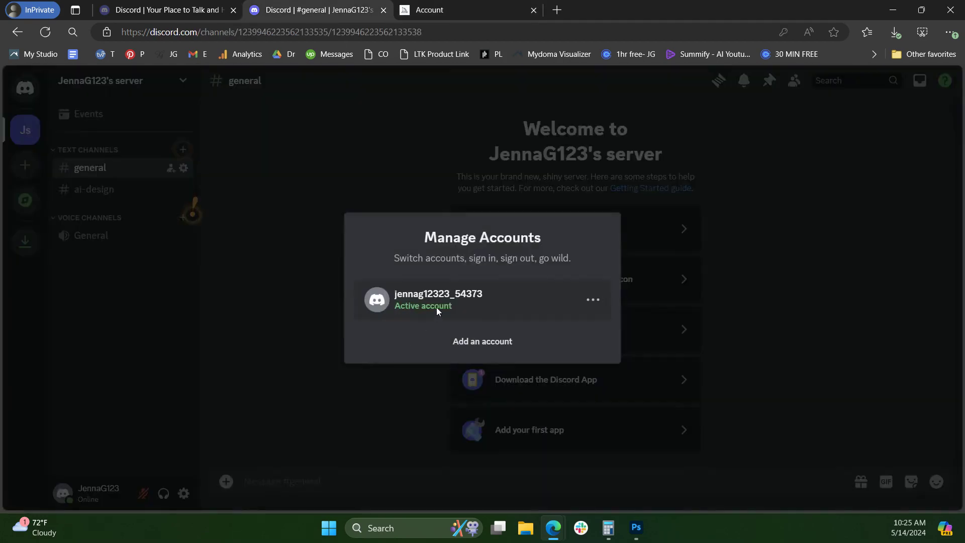
pyautogui.click(100, 503)
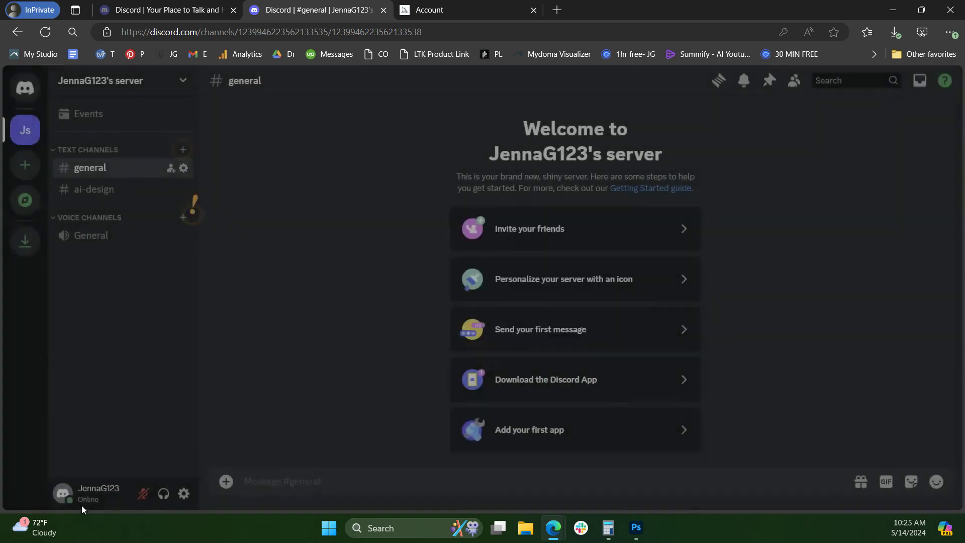
pyautogui.click(98, 493)
pyautogui.click(116, 447)
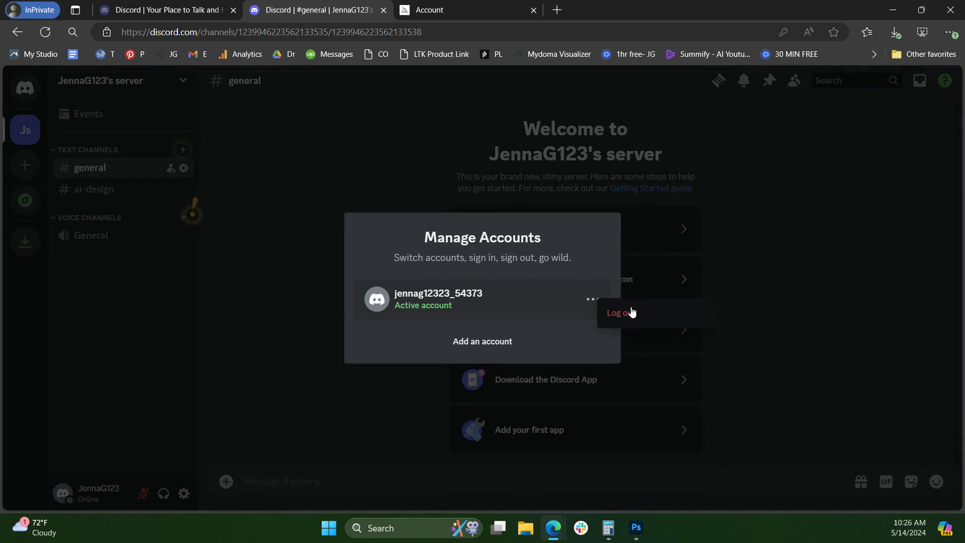
pyautogui.click(630, 312)
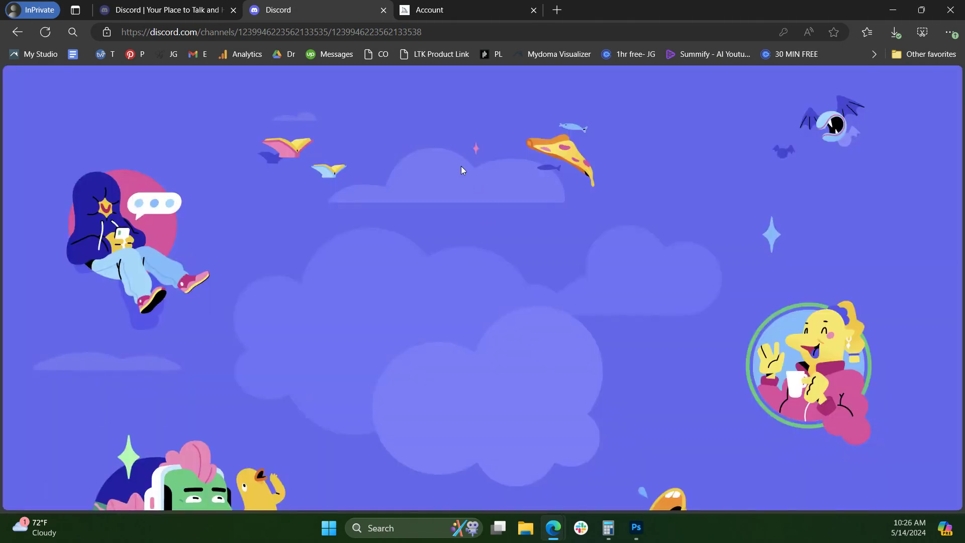
# Sign out of the Midjourney website from its account menu.
pyautogui.hotkey('ctrl', 'shift', 'Tab')
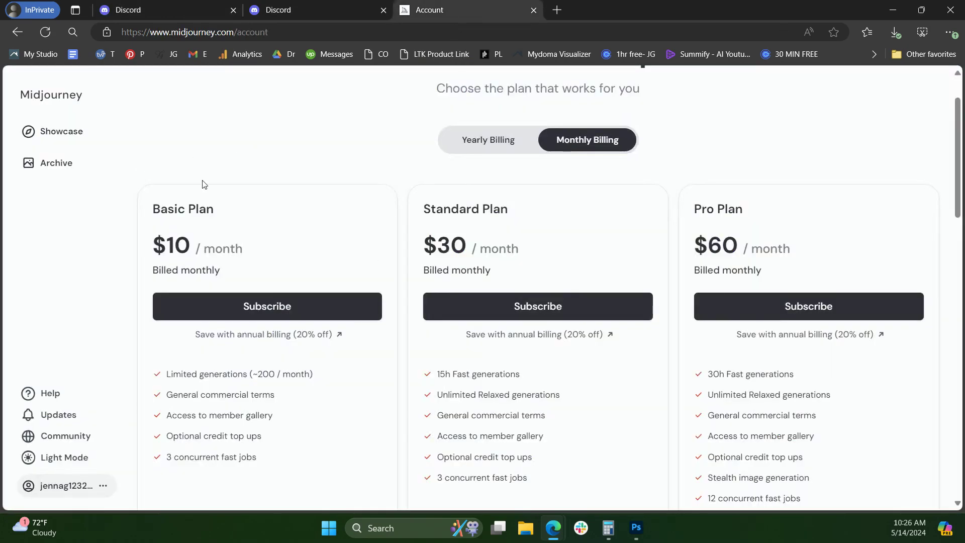
pyautogui.click(114, 486)
pyautogui.click(162, 485)
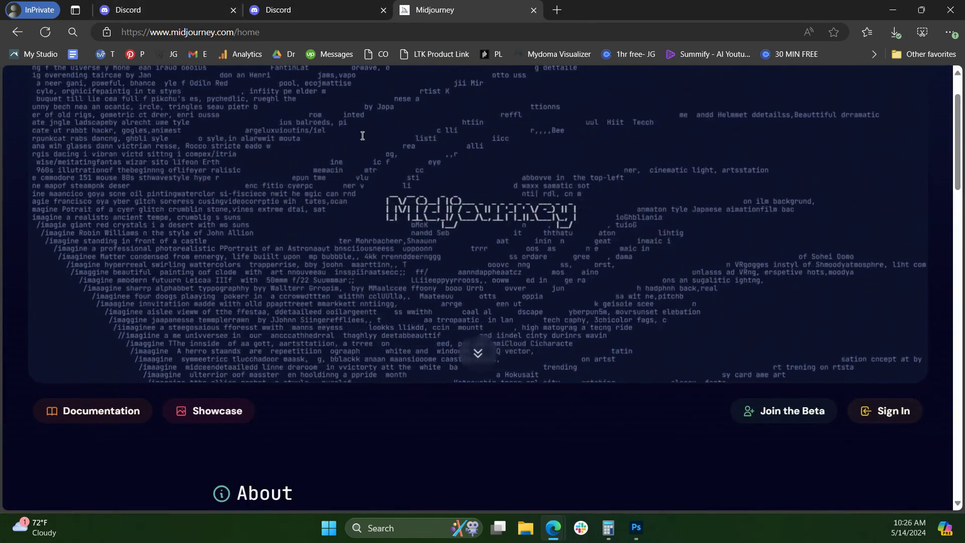
# Close the duplicate Discord tab and return to the Midjourney home page.
pyautogui.click(330, 9)
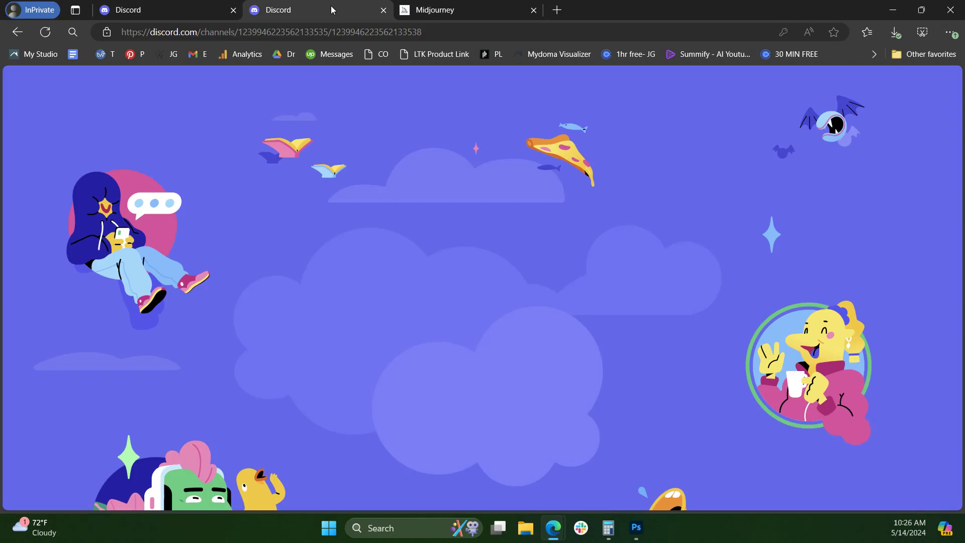
pyautogui.click(383, 11)
pyautogui.click(175, 10)
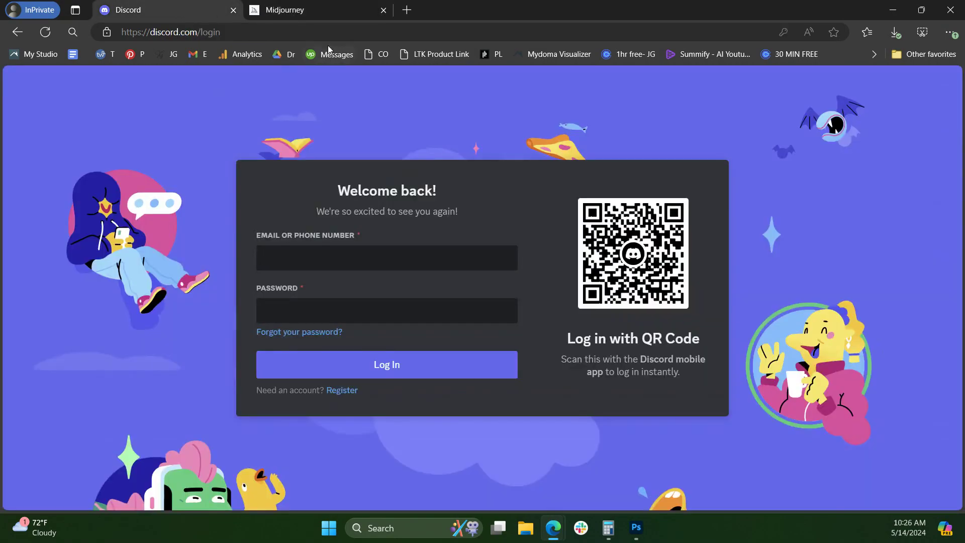
pyautogui.click(327, 10)
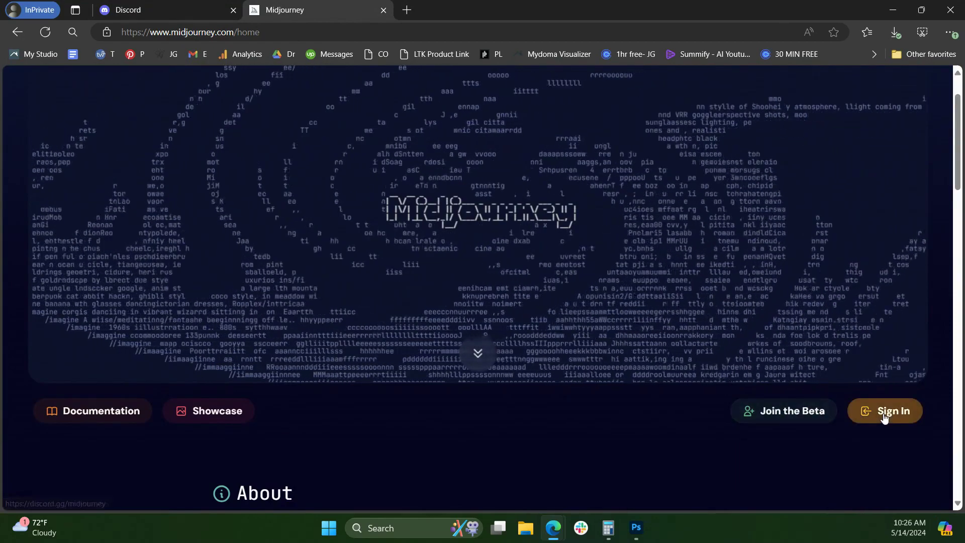
# Sign in to Midjourney with the saved Discord login and authorize Midjourney.
pyautogui.click(883, 410)
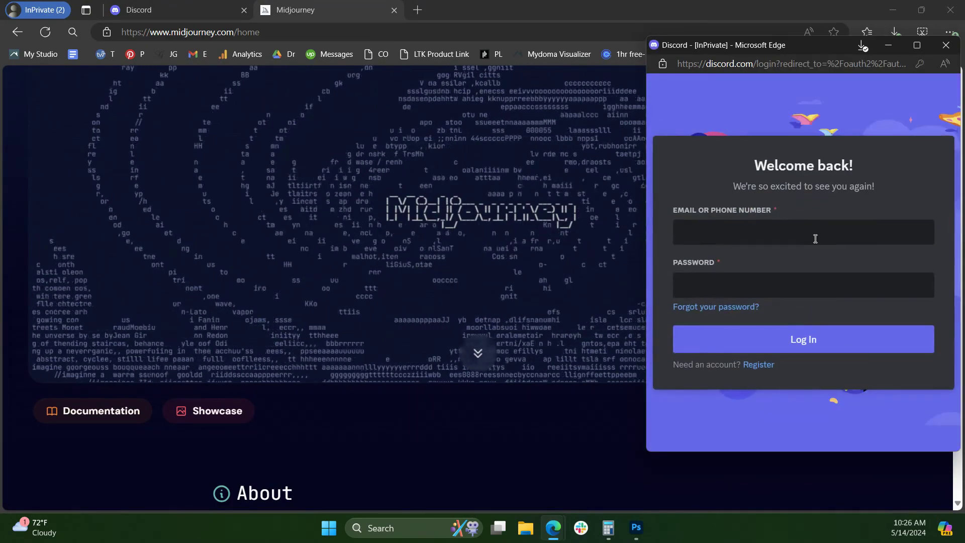
pyautogui.click(814, 236)
pyautogui.click(801, 282)
pyautogui.click(803, 343)
pyautogui.scroll(-3, 818, 395)
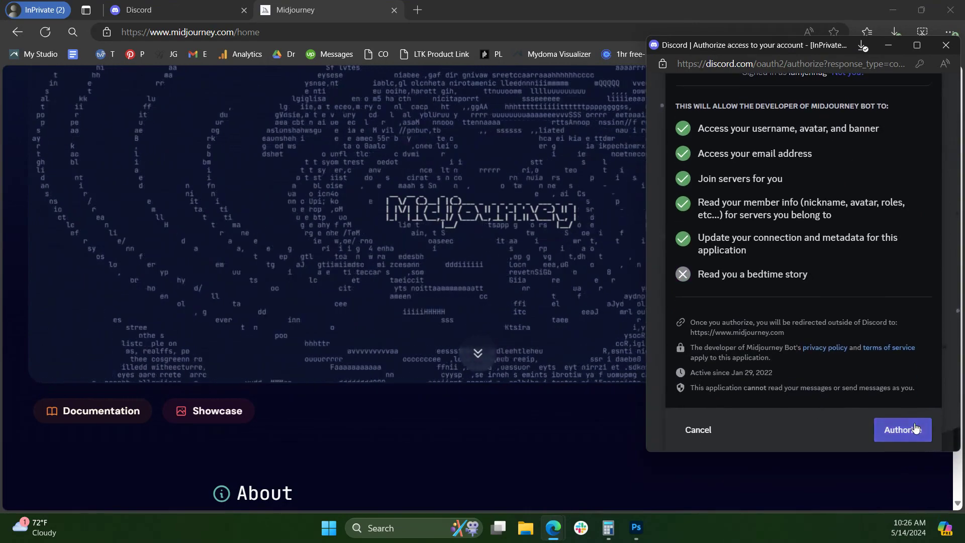
pyautogui.click(905, 432)
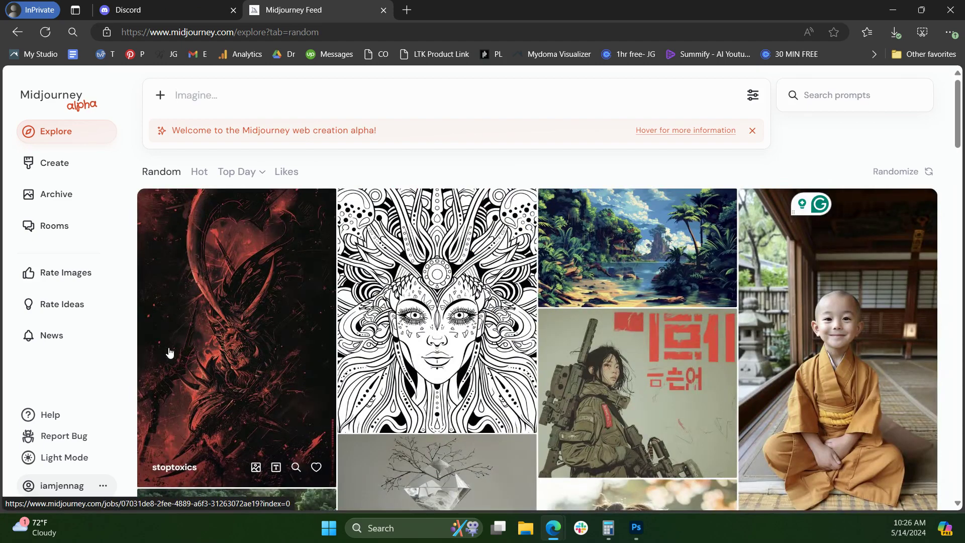
# Search the Midjourney documentation for 'resend invite'.
pyautogui.click(50, 415)
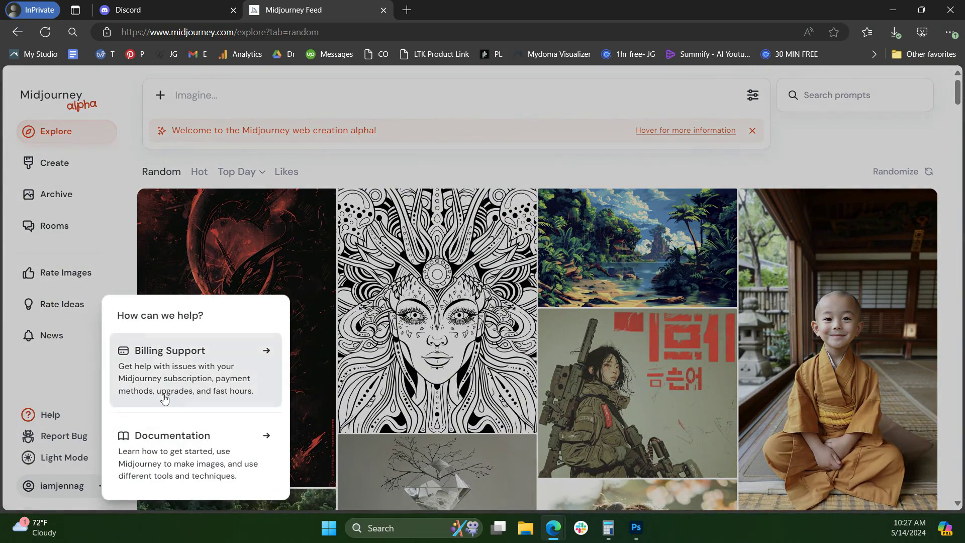
pyautogui.click(178, 455)
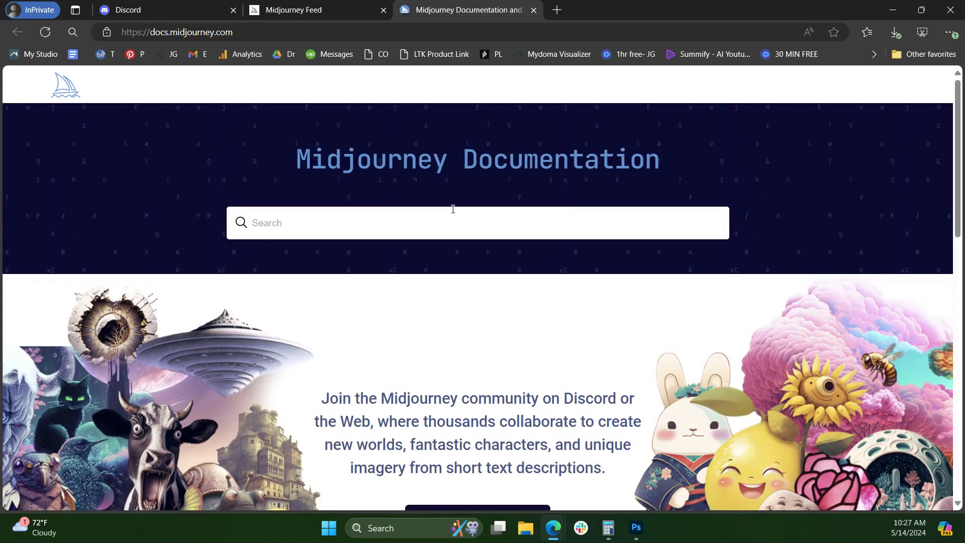
pyautogui.click(451, 221)
pyautogui.write('resend invite')
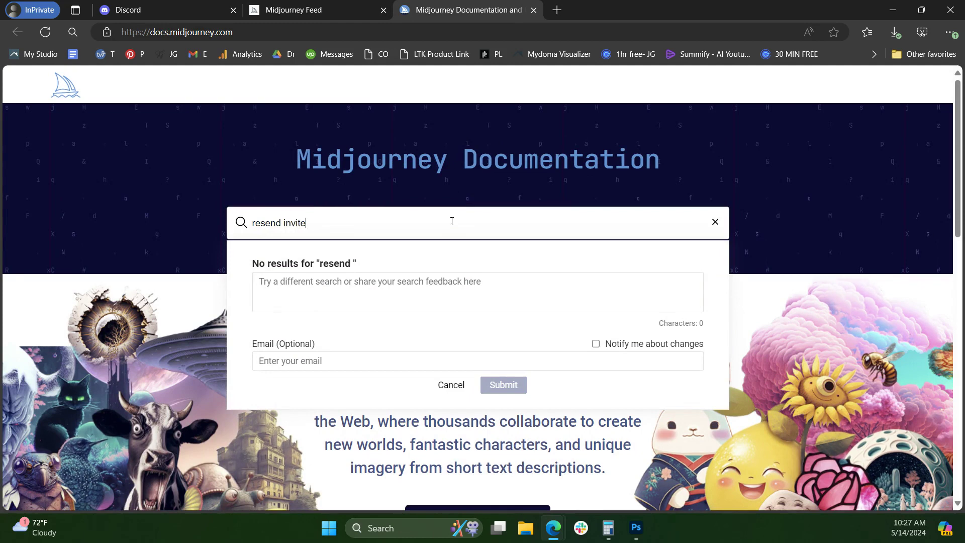
pyautogui.press('Return')
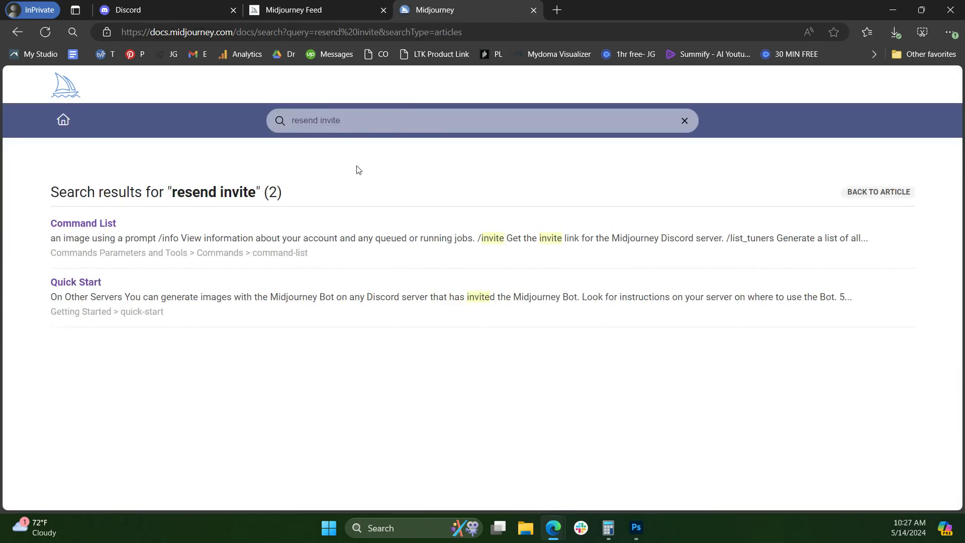
# Read the Quick Start guide, go back, and return to the Explore feed.
pyautogui.click(81, 287)
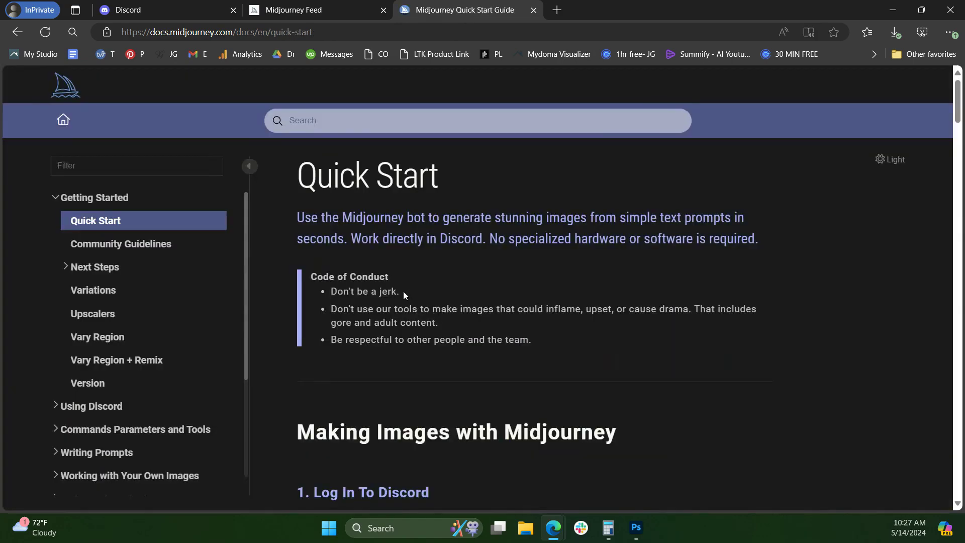
pyautogui.scroll(-9, 403, 291)
pyautogui.scroll(4, 538, 388)
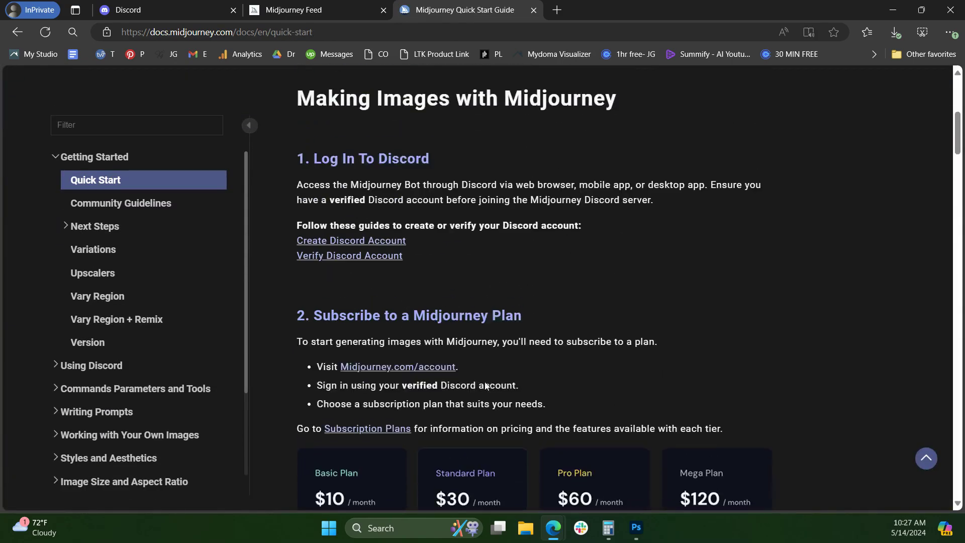
pyautogui.scroll(-3, 538, 387)
pyautogui.scroll(3, 553, 421)
pyautogui.scroll(6, 398, 387)
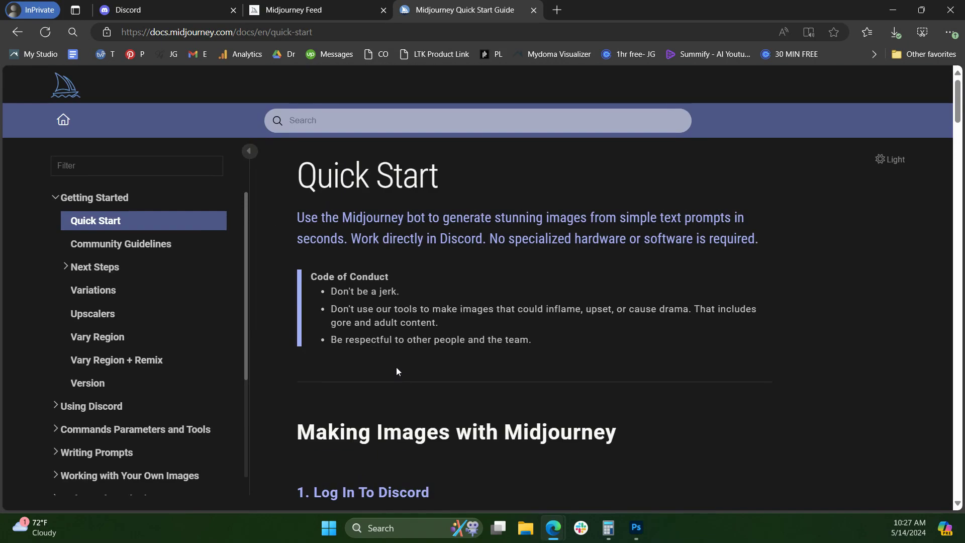
pyautogui.hotkey('alt', 'Left')
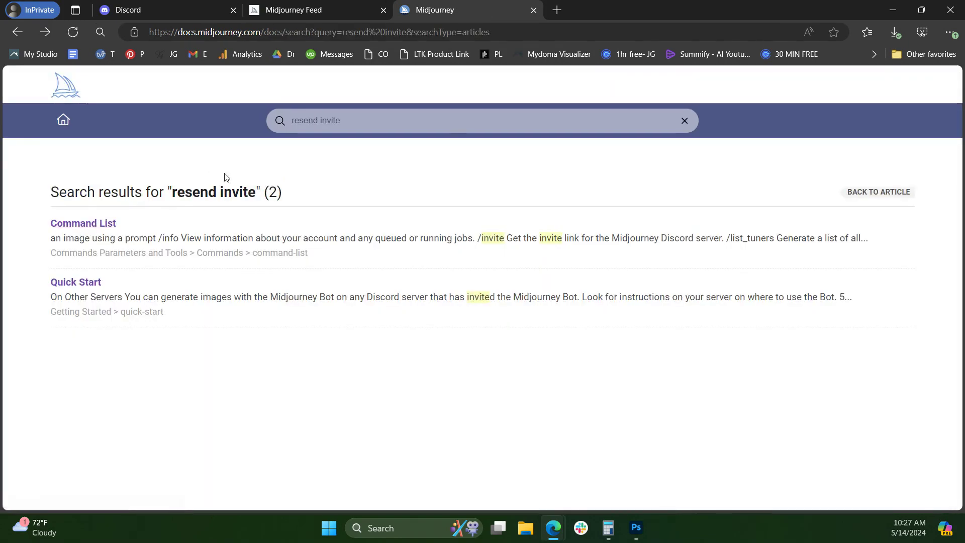
pyautogui.click(328, 121)
pyautogui.hotkey('alt', 'Left')
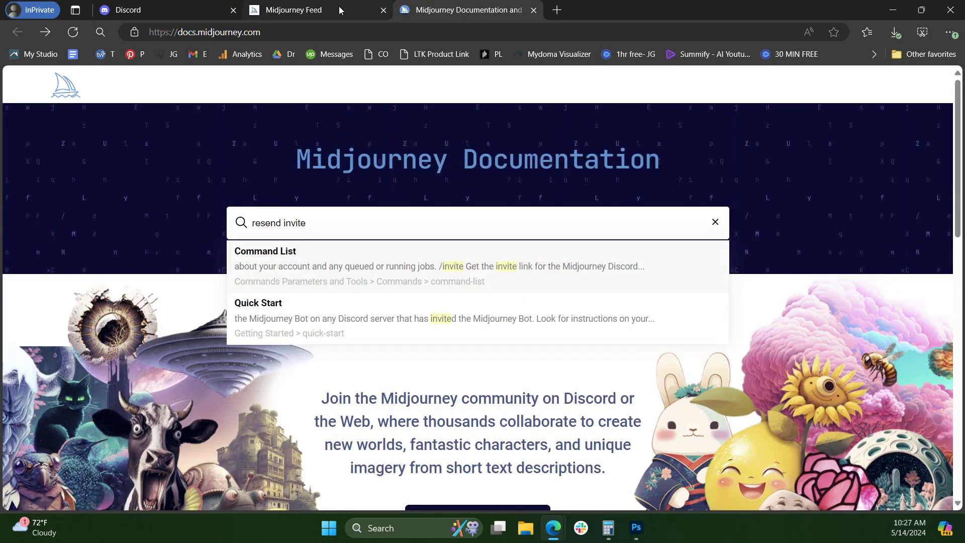
pyautogui.hotkey('ctrl', 'shift', 'Tab')
pyautogui.click(402, 171)
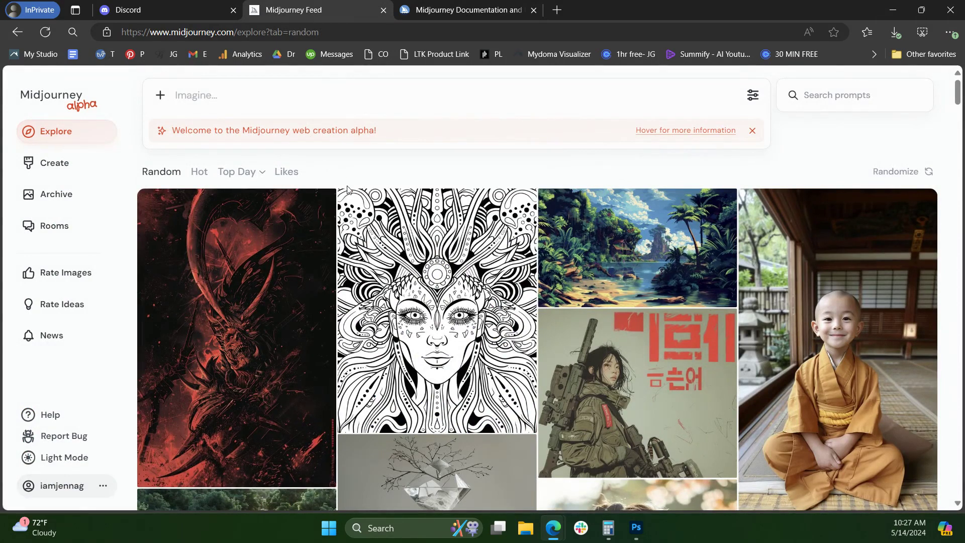
# Open the Midjourney Archive and scroll through the earlier bedroom images.
pyautogui.moveTo(217, 134)
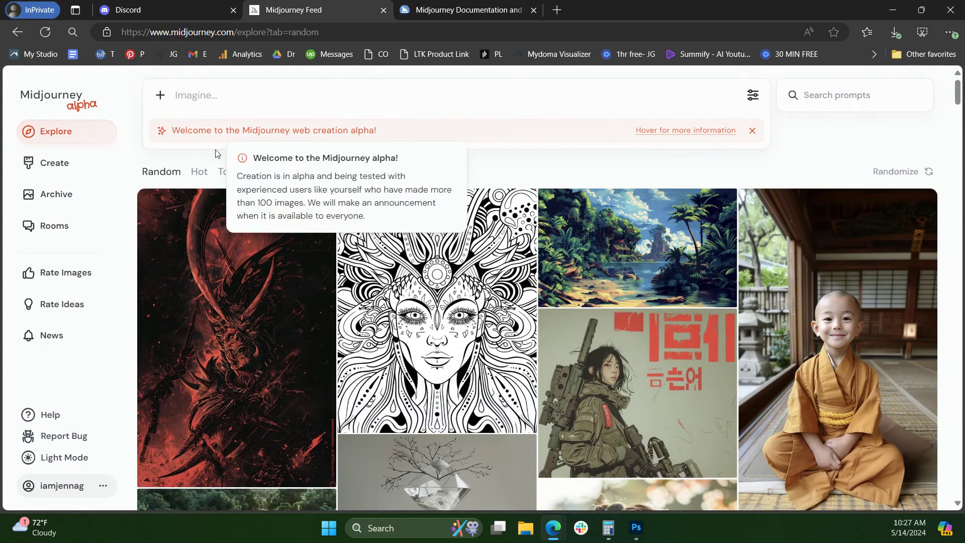
pyautogui.click(60, 194)
pyautogui.scroll(-4, 562, 332)
pyautogui.scroll(-10, 562, 332)
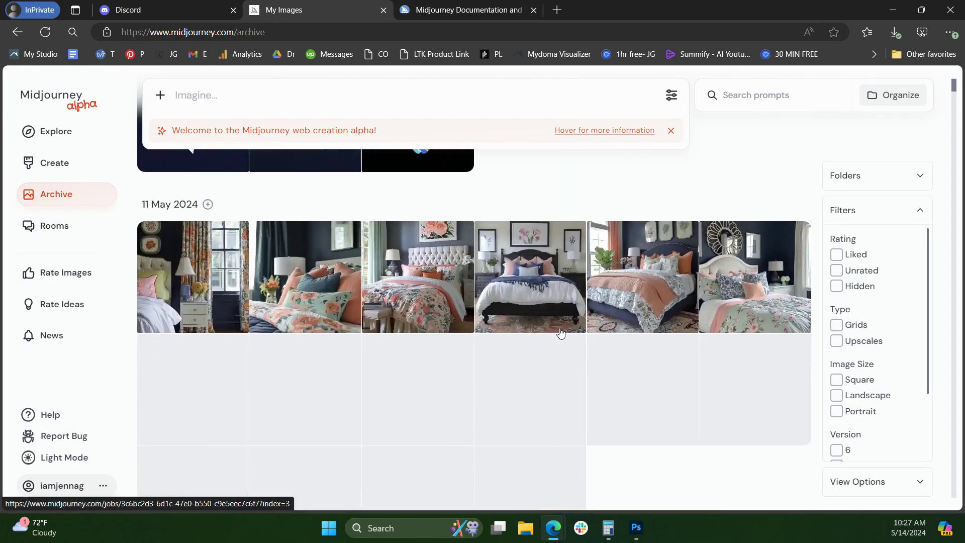
pyautogui.scroll(-2, 898, 284)
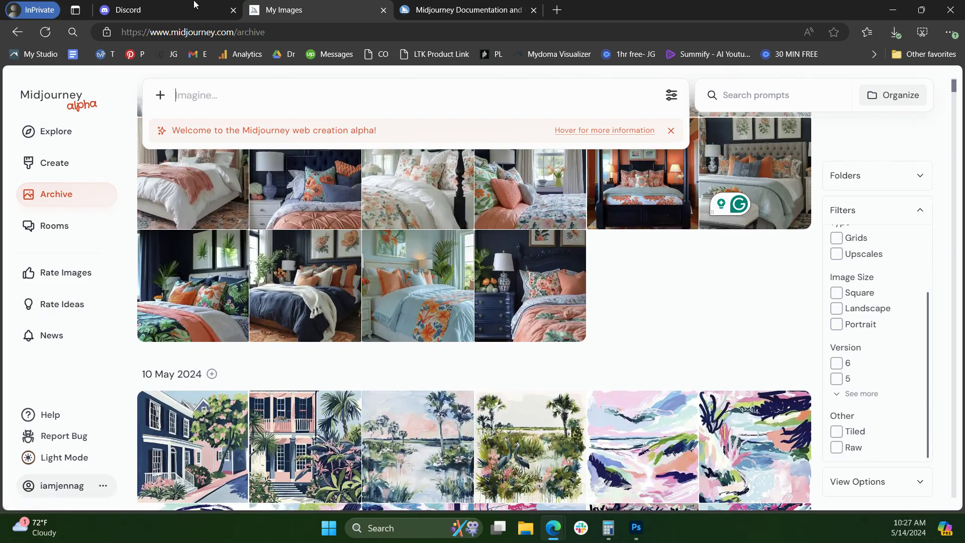
# Log back in to Discord with the saved autofilled login.
pyautogui.click(171, 6)
pyautogui.click(318, 259)
pyautogui.click(311, 304)
pyautogui.click(359, 366)
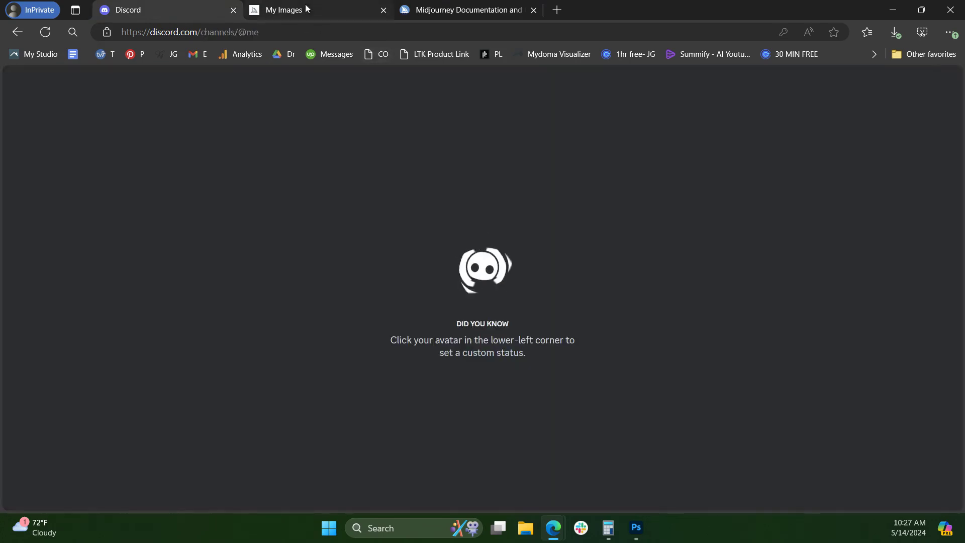
# Scroll through the Midjourney Bot's DM announcements, then go to ForDesignNerds' #general channel.
pyautogui.moveTo(305, 7)
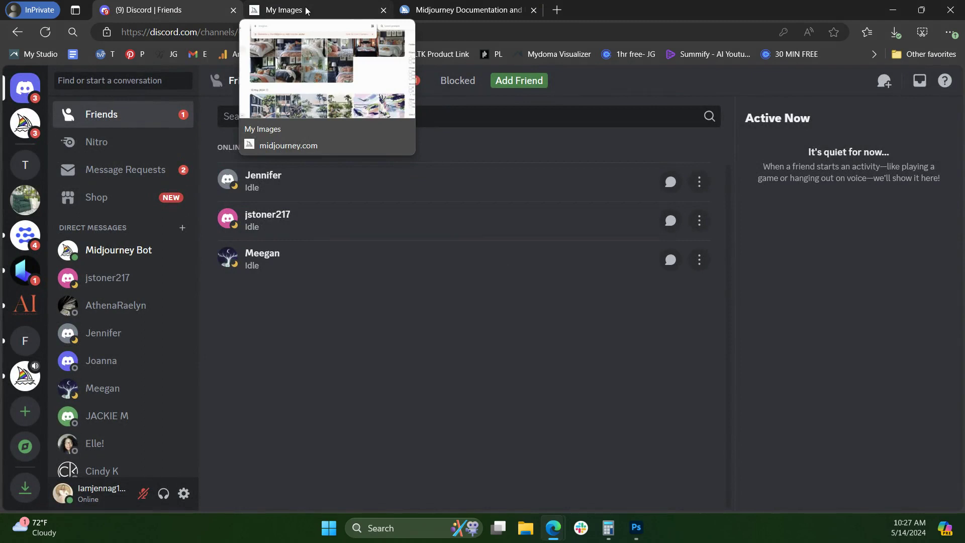
pyautogui.click(25, 123)
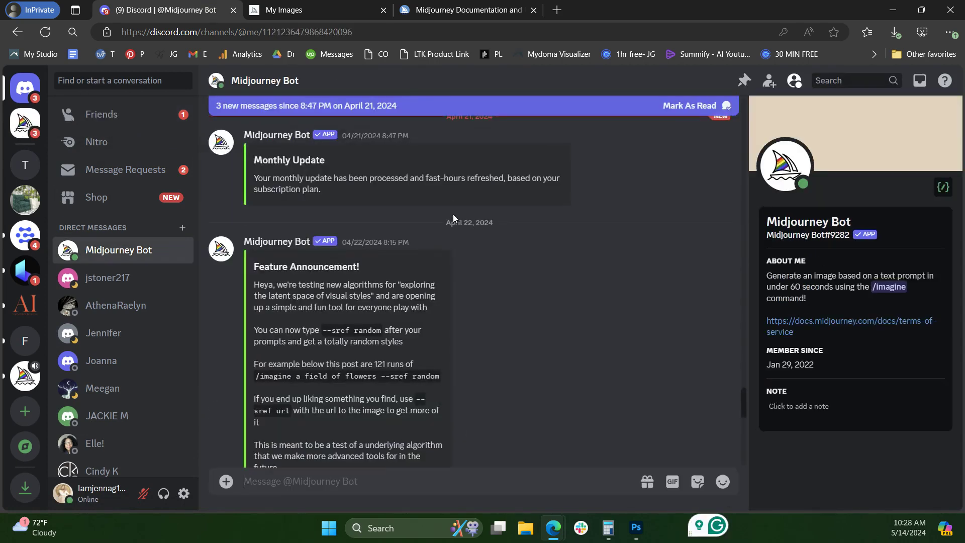
pyautogui.scroll(-6, 261, 230)
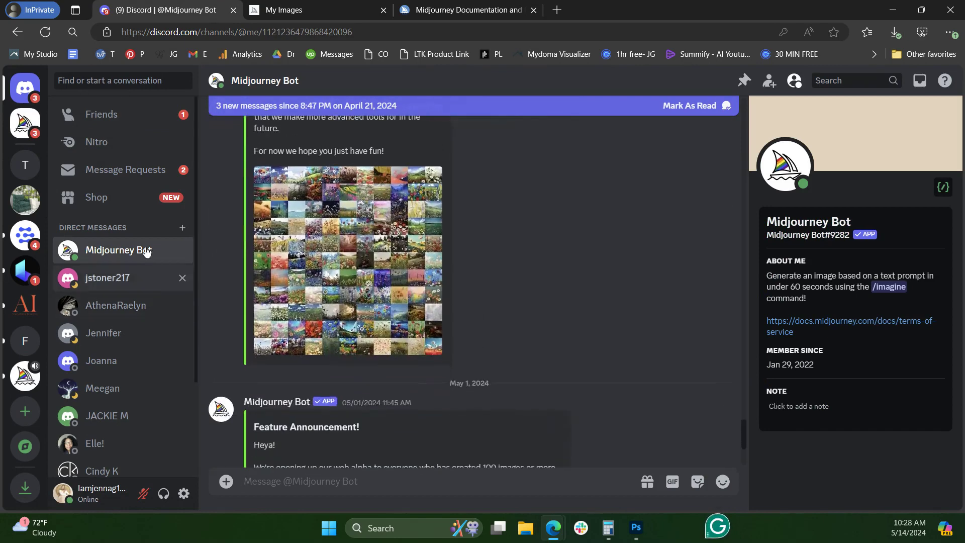
pyautogui.click(150, 248)
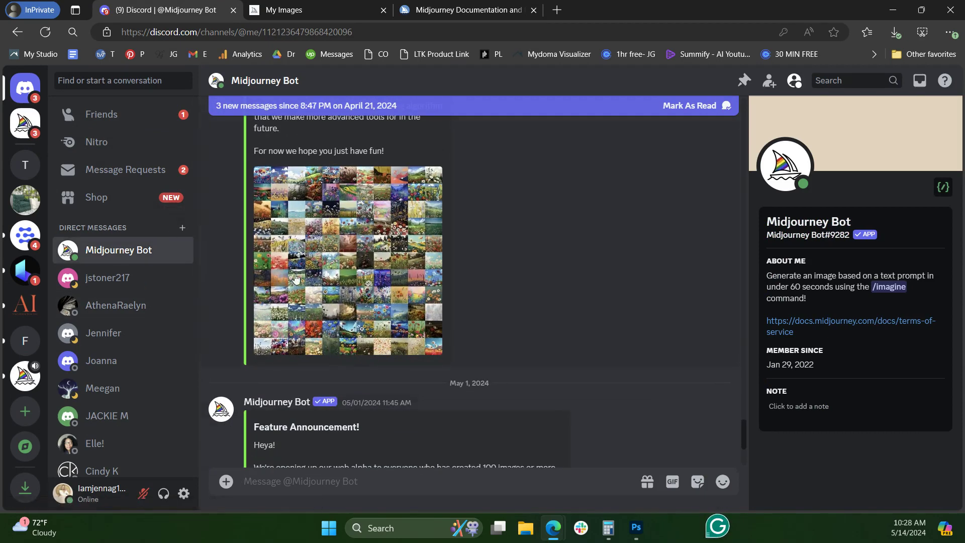
pyautogui.scroll(-3, 501, 379)
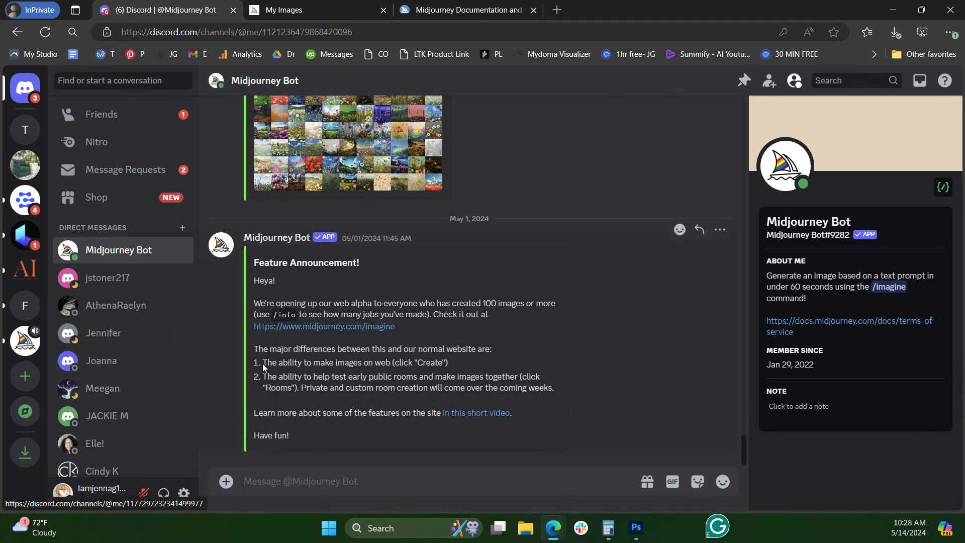
pyautogui.click(25, 305)
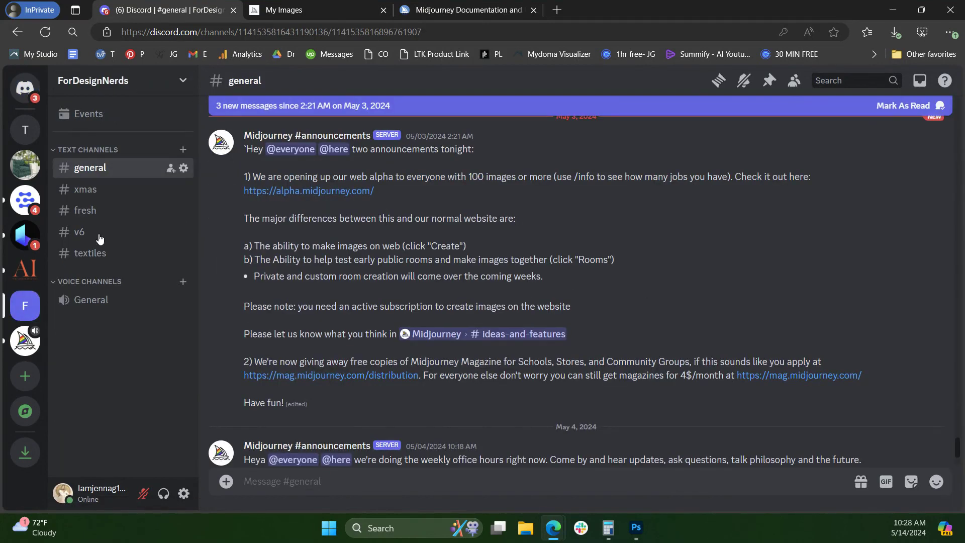
# View the Midjourney images in #xmas, then return to the My Images archive.
pyautogui.click(84, 189)
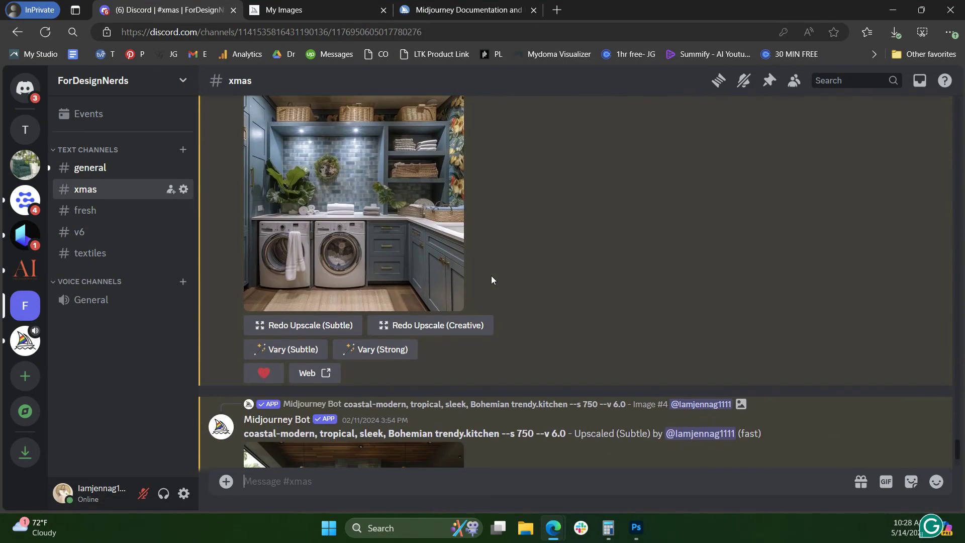
pyautogui.click(340, 9)
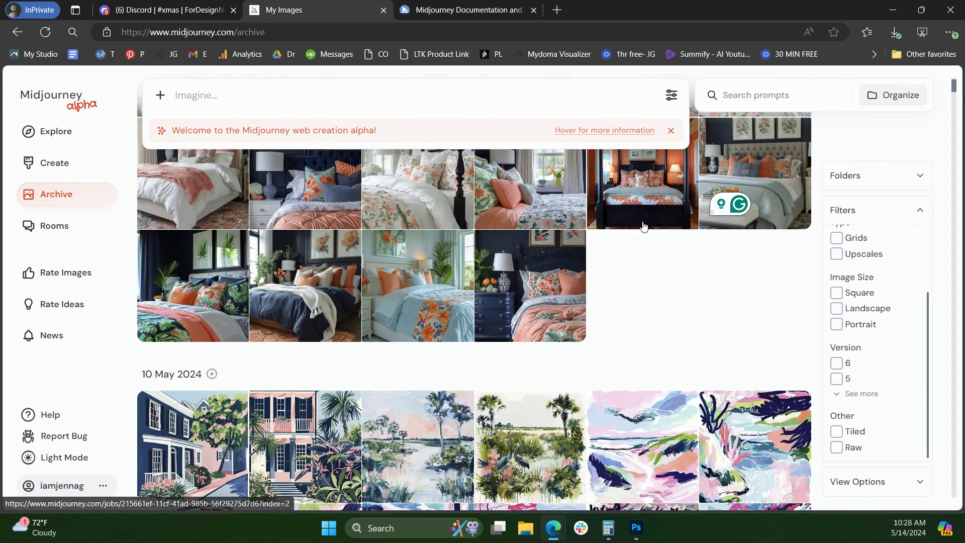
# Clear the 'resend invite' documentation search, then show the account menu beside the username in My Images.
pyautogui.click(483, 10)
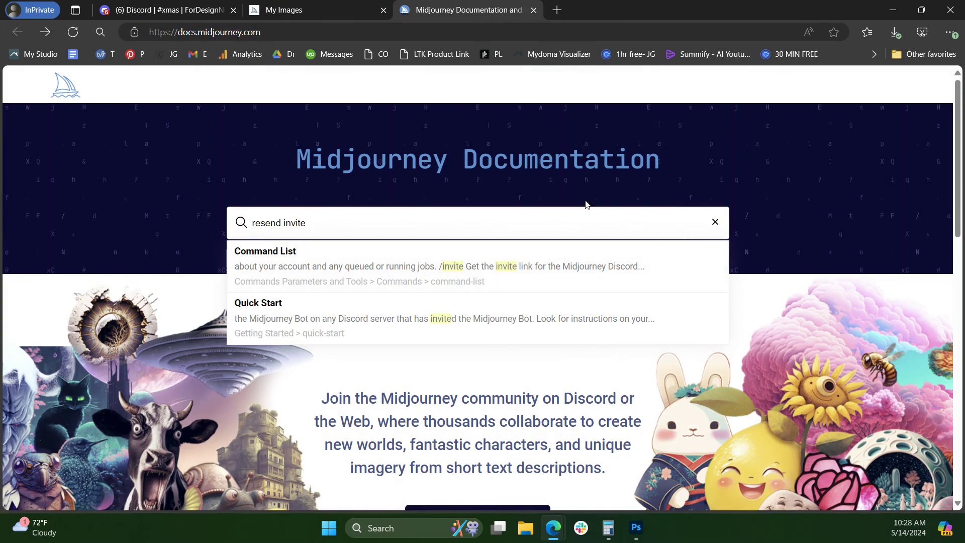
pyautogui.click(715, 223)
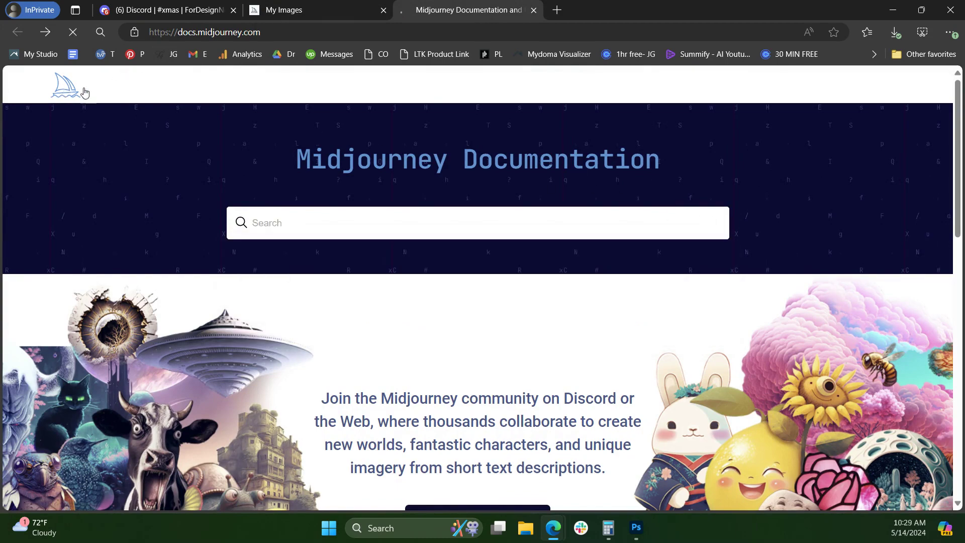
pyautogui.click(317, 11)
pyautogui.click(65, 485)
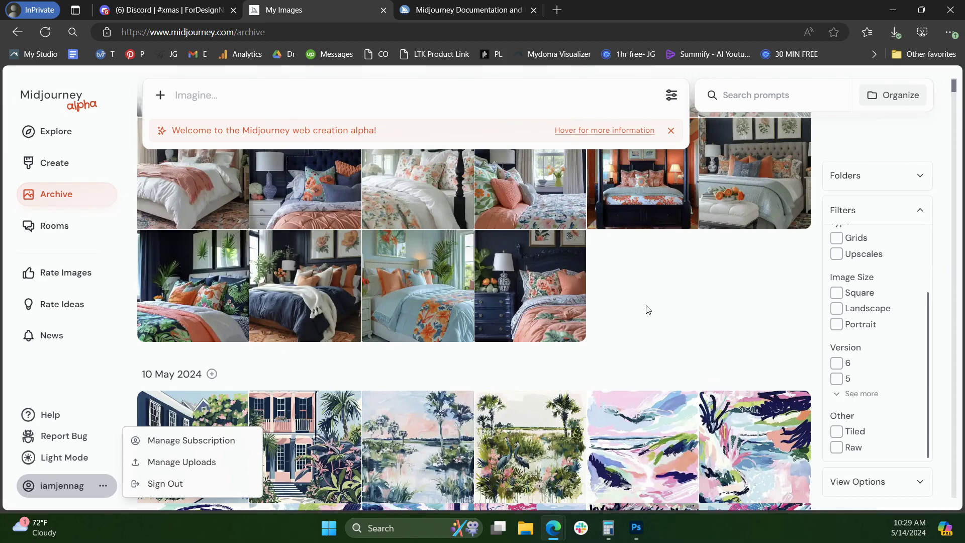
# Close the account menu and scroll down to the 10 May 2024 coastal and palm artwork.
pyautogui.click(677, 347)
pyautogui.scroll(-1, 676, 349)
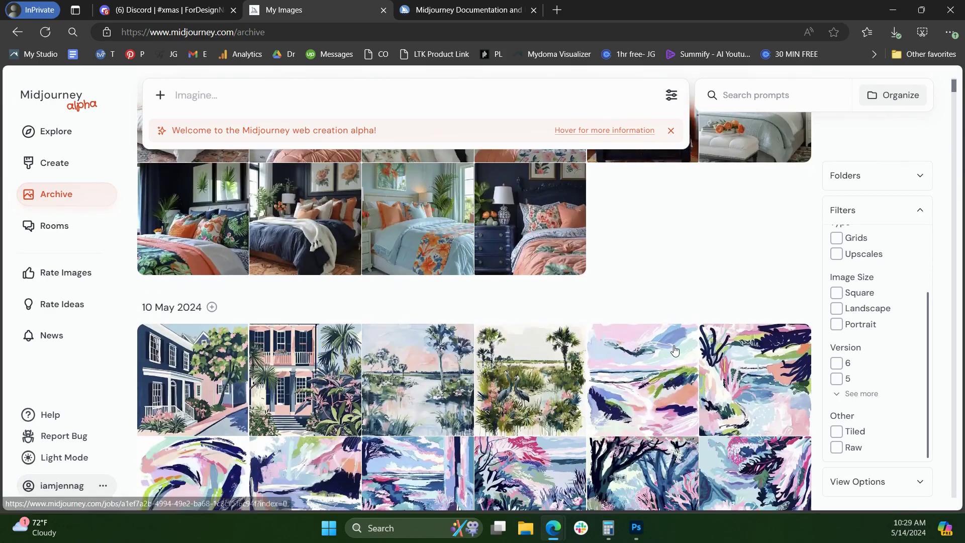